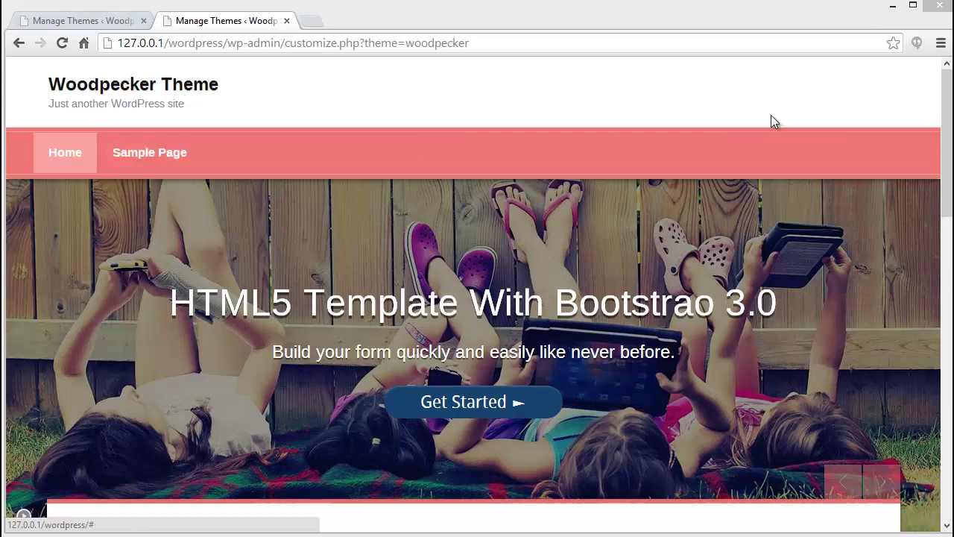
- Scroll through the Woodpecker theme preview and the Coffee Shop Themes list
drag(950, 125, 951, 126)
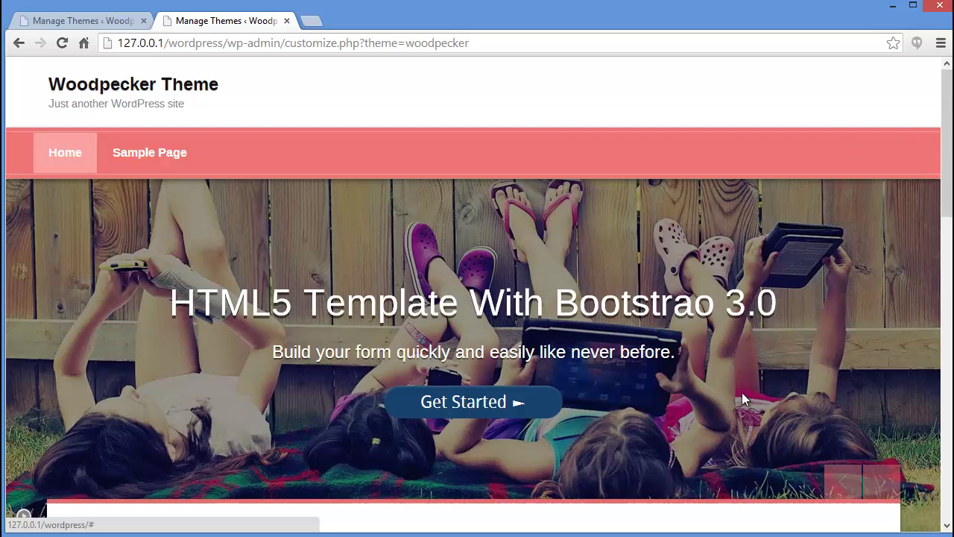
drag(948, 171, 948, 250)
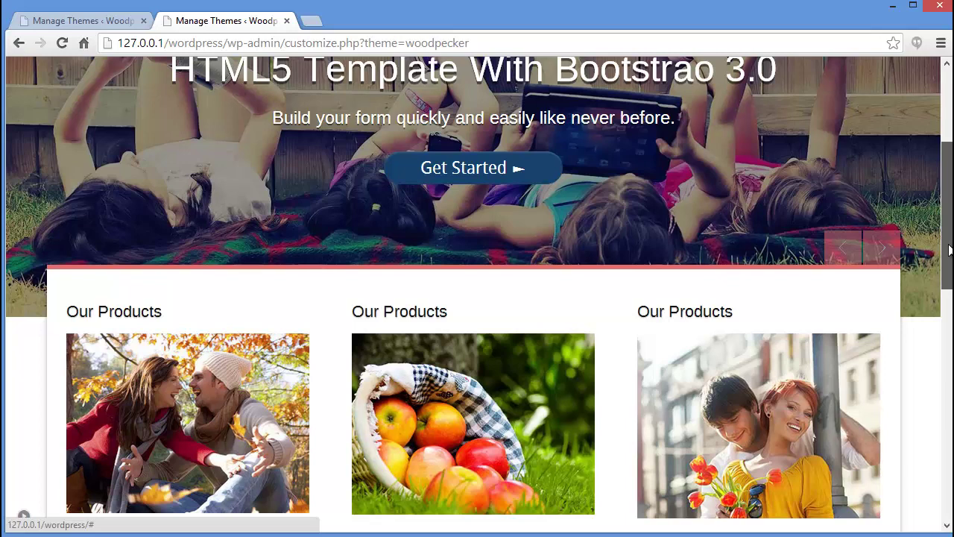
scroll(949, 249, up, 3)
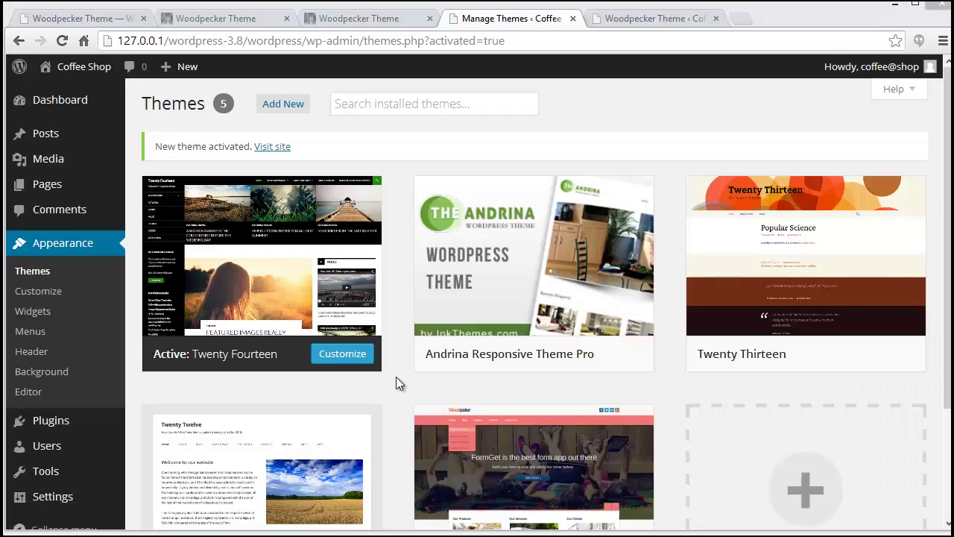
- Activate the WoodPecker theme from its card in the Coffee Shop Themes list
drag(946, 176, 941, 264)
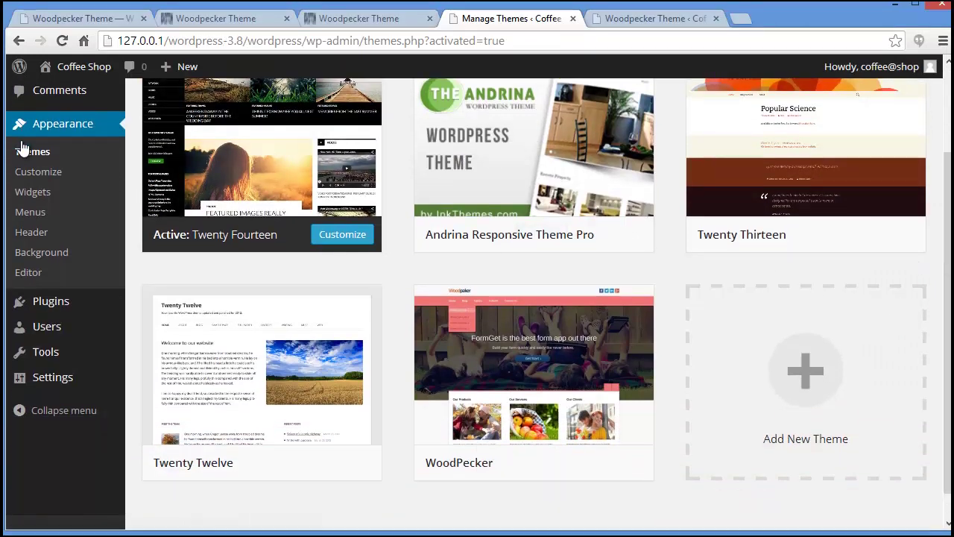
mouse_move(534, 358)
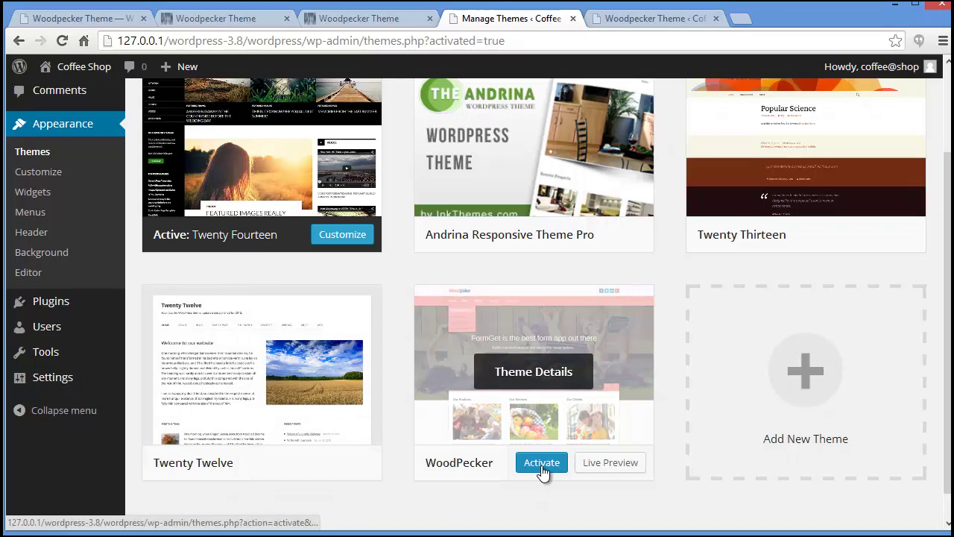
click(541, 463)
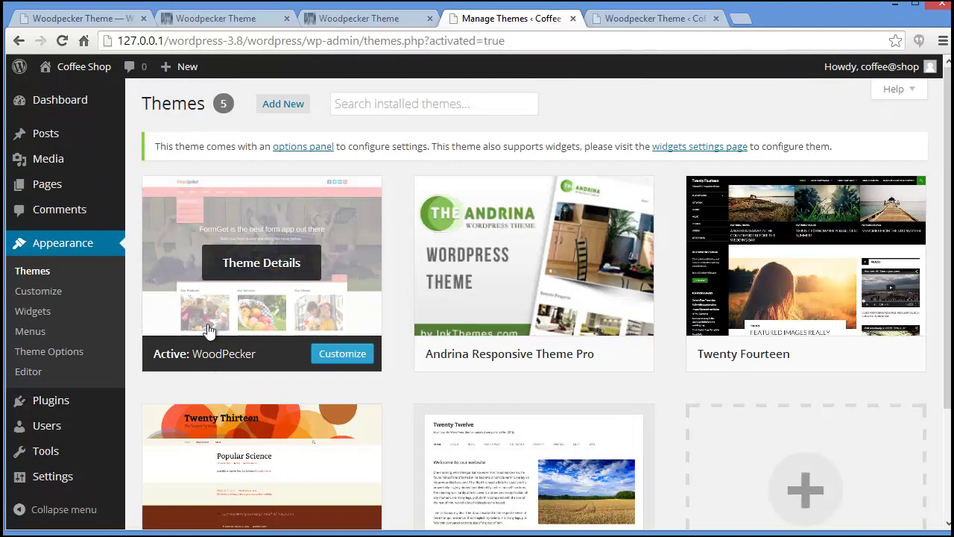
mouse_move(83, 66)
right_click(94, 87)
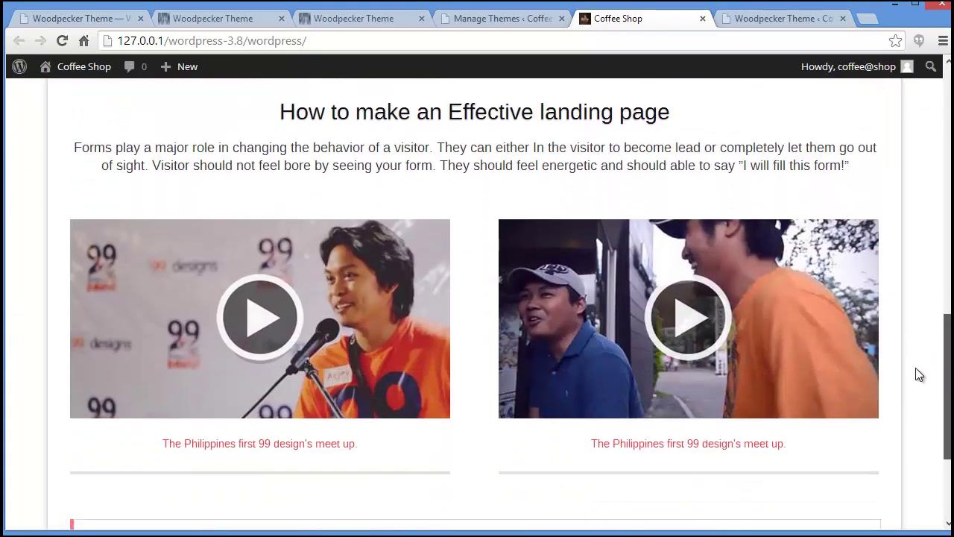
- Scroll the live Coffee Shop front page, then return to Woodpecker's Theme Options
scroll(477, 304, up, 2)
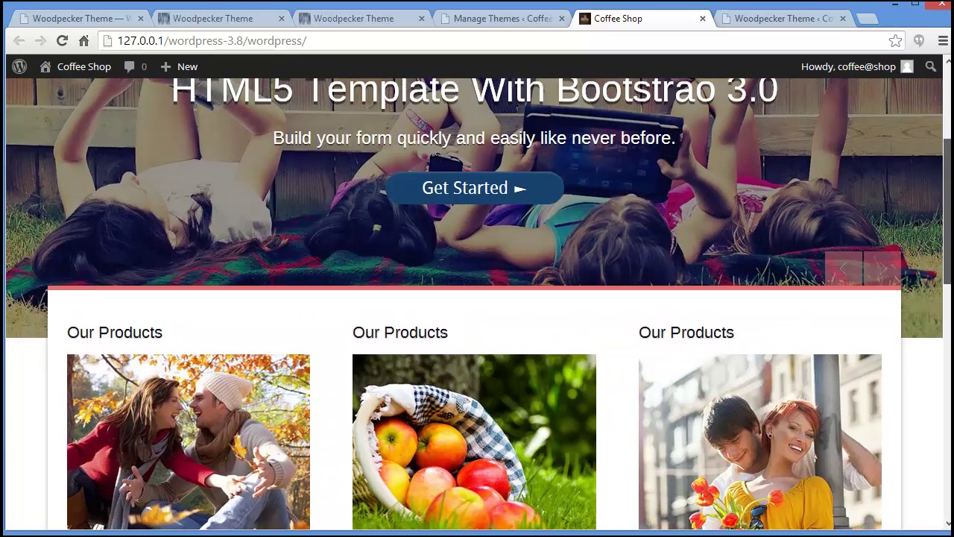
scroll(477, 299, up, 3)
click(777, 15)
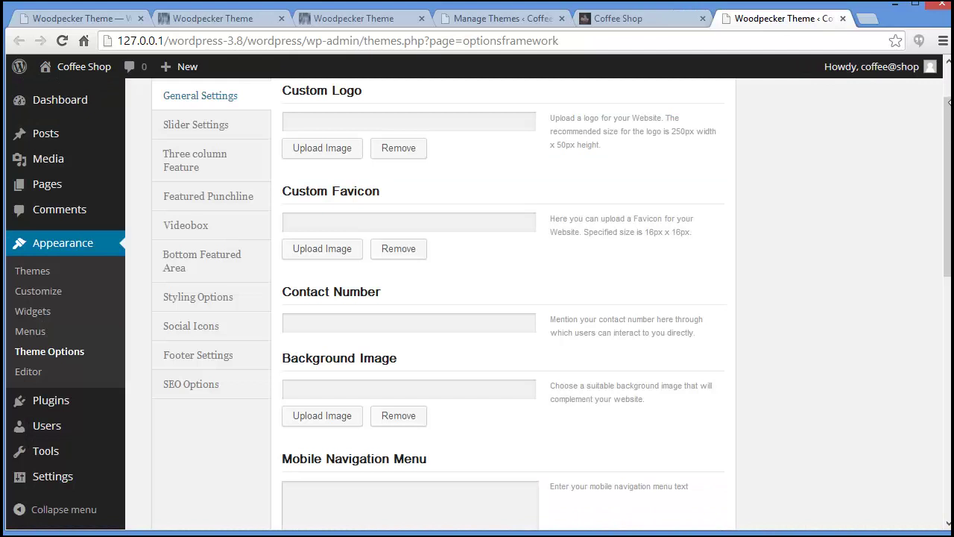
- Look over Woodpecker's General Settings fields, from Custom Favicon down to tracking code
scroll(448, 78, up, 1)
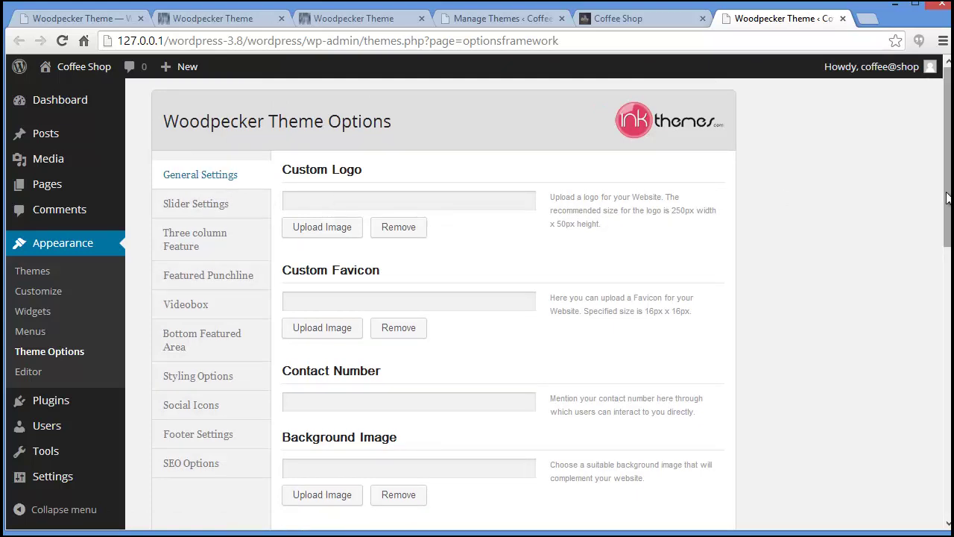
drag(947, 156, 947, 197)
click(422, 186)
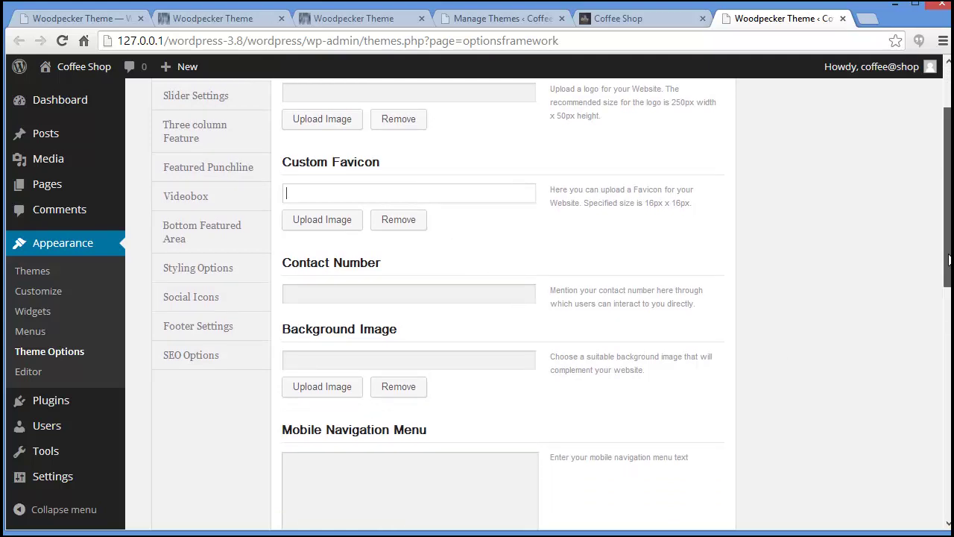
drag(947, 262, 947, 316)
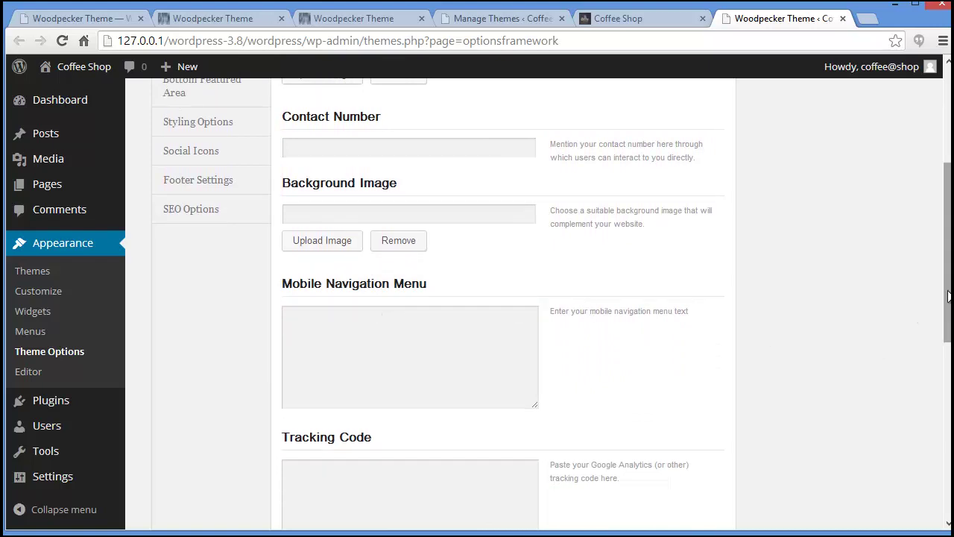
- Preview the Coffee Shop site's mobile layout, toggling its MENU, then restore full width
click(610, 19)
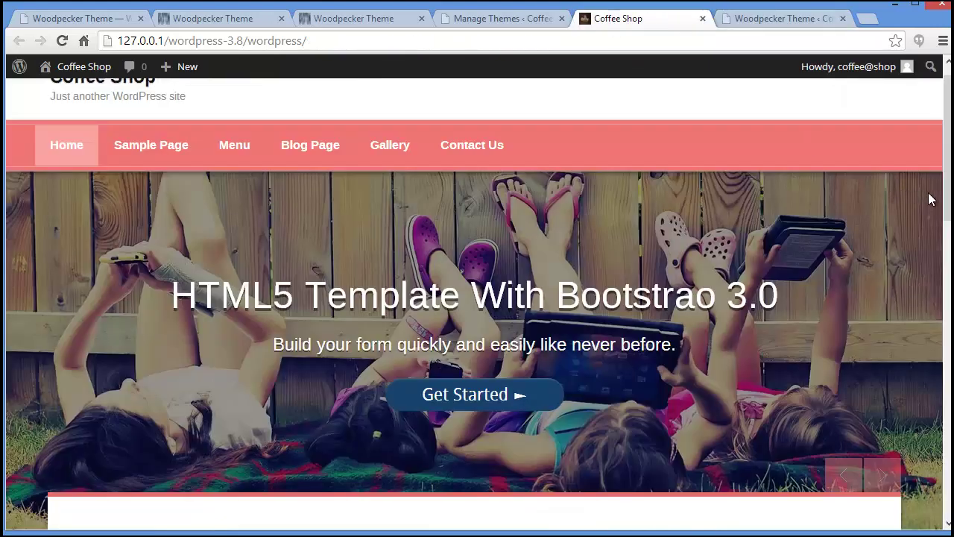
drag(947, 195, 538, 177)
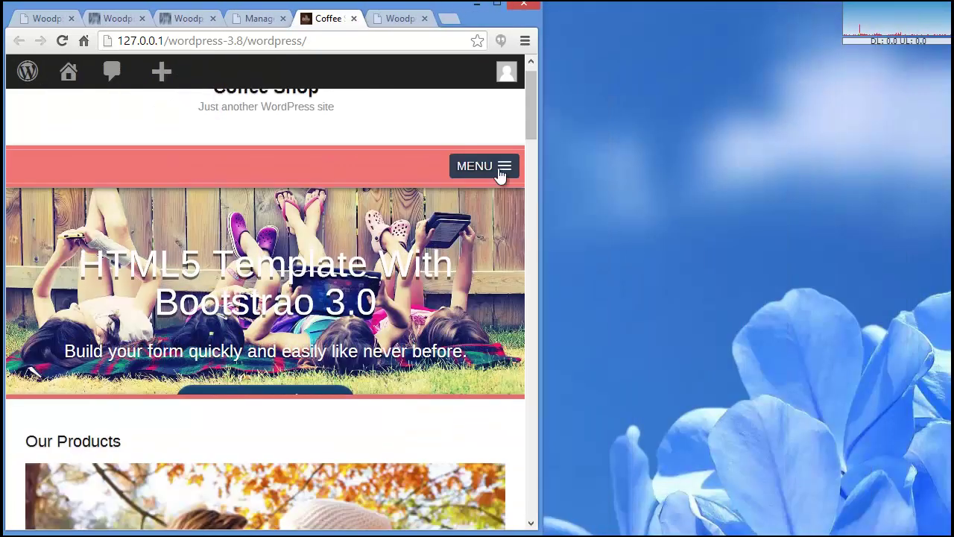
click(494, 167)
click(493, 167)
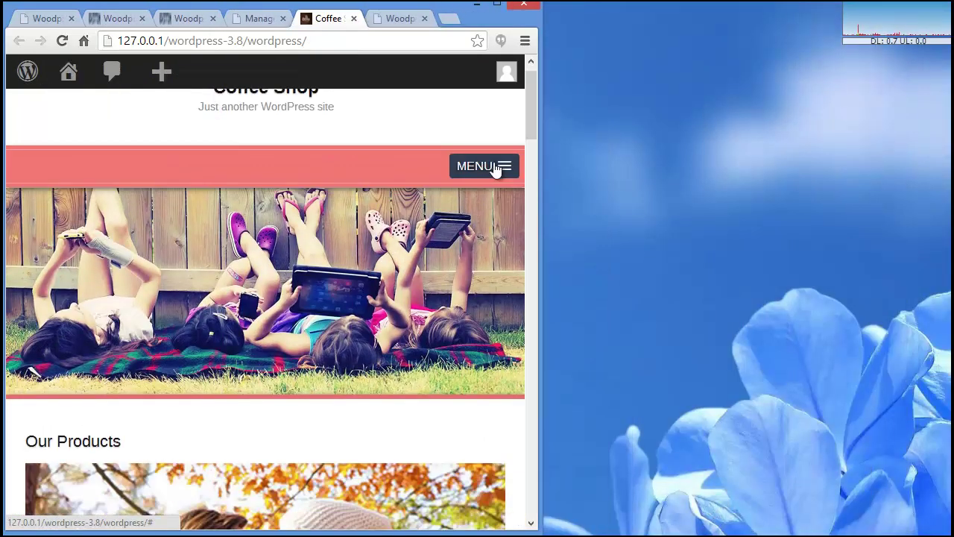
drag(537, 177, 947, 179)
click(783, 21)
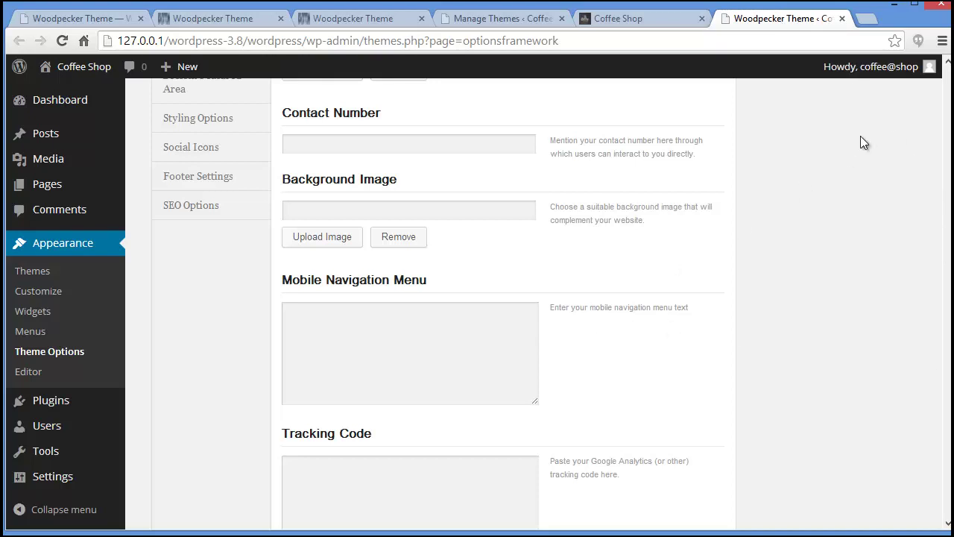
- Review the Tracking Code box and the Front Page On/Off option set to On
scroll(945, 123, up, 4)
drag(947, 134, 947, 263)
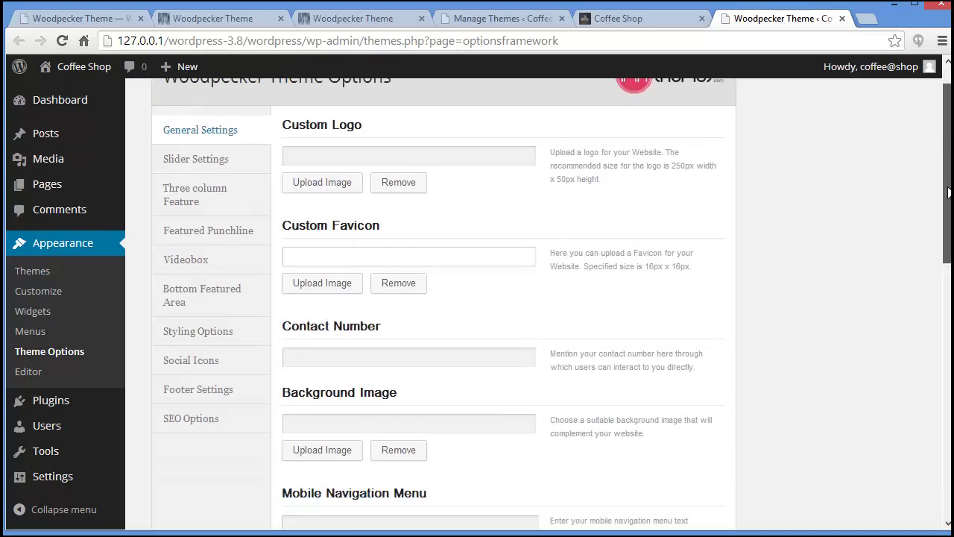
click(428, 424)
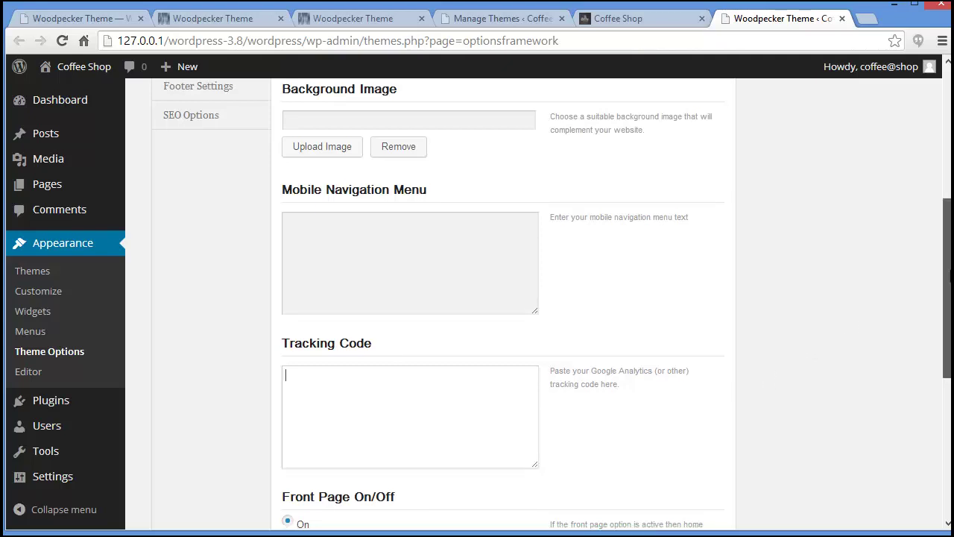
drag(947, 262, 947, 270)
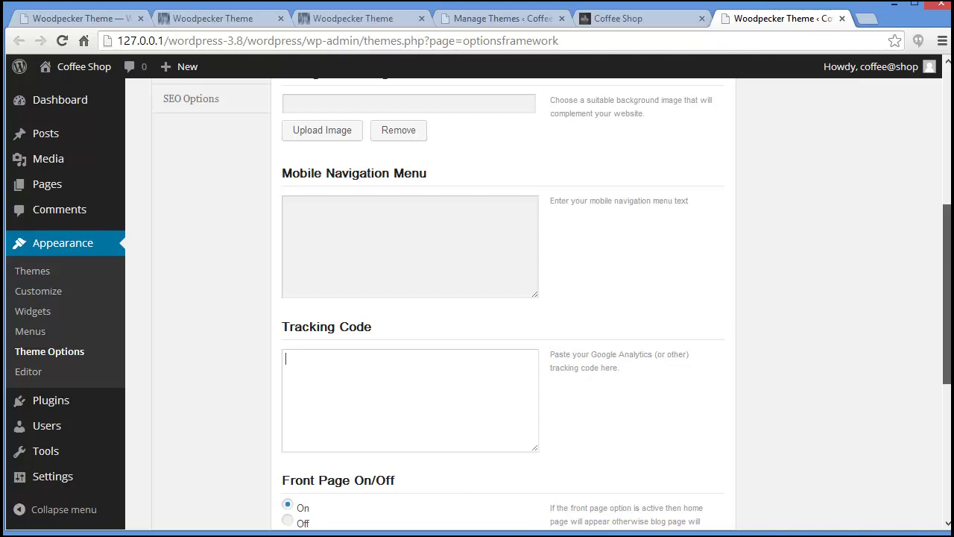
drag(947, 298, 947, 112)
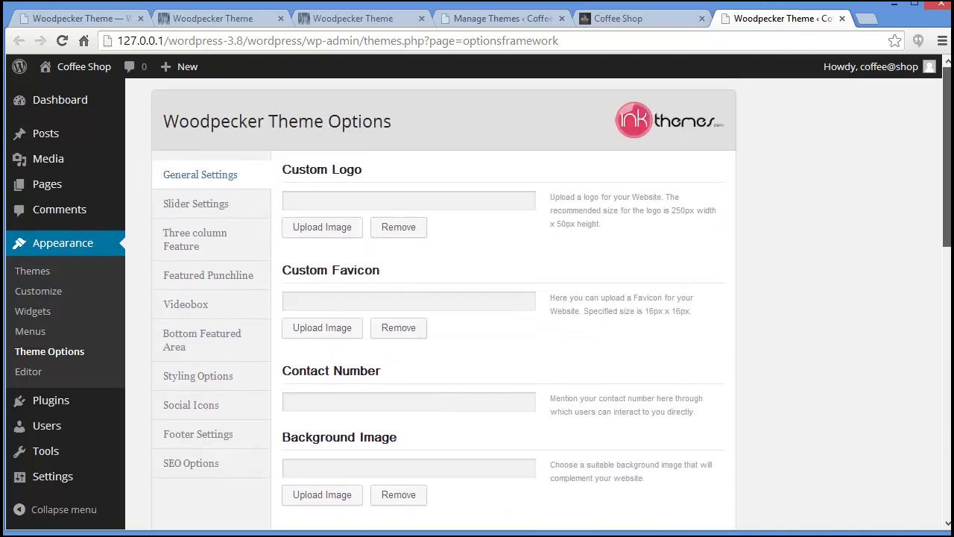
- Open Slider Settings and compare with the live slider, noting Slider Speed 3000
click(196, 204)
click(605, 20)
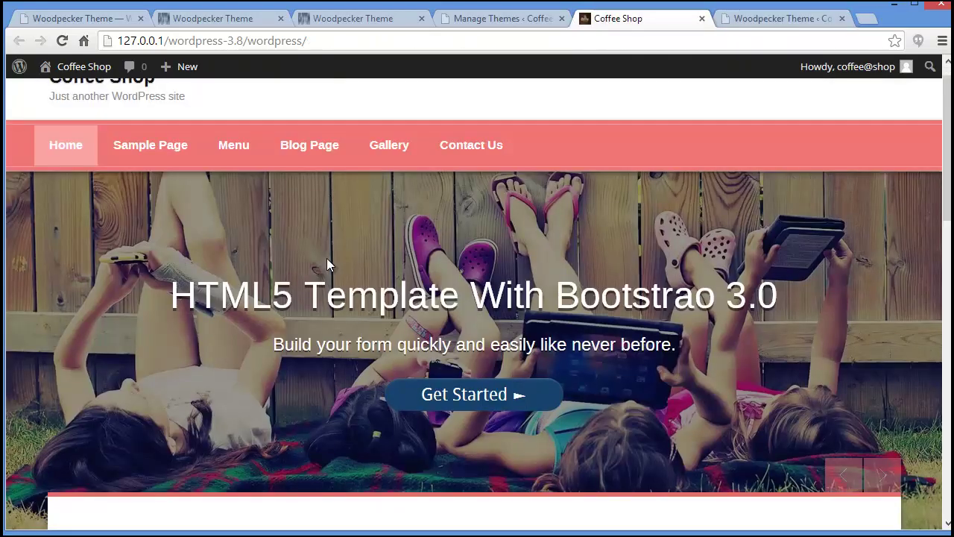
click(738, 21)
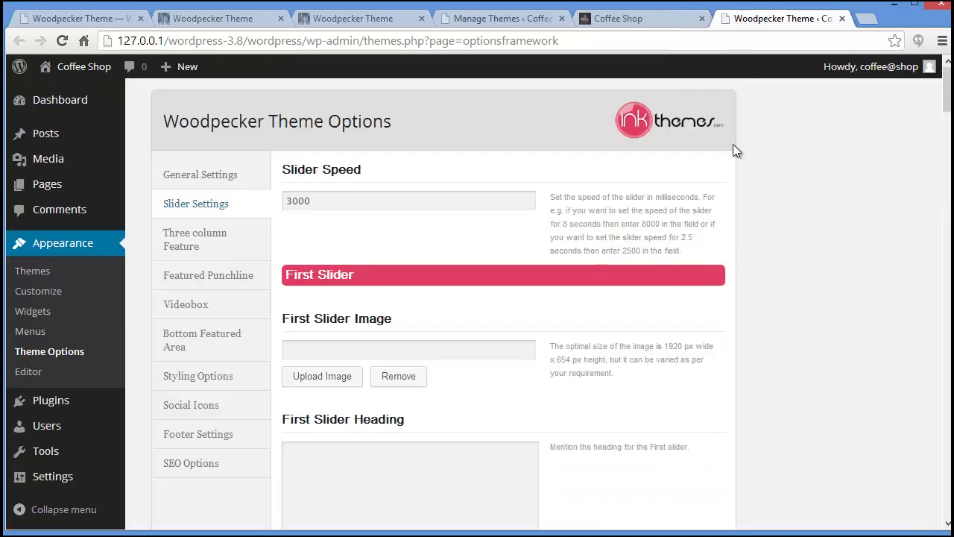
drag(351, 204, 268, 211)
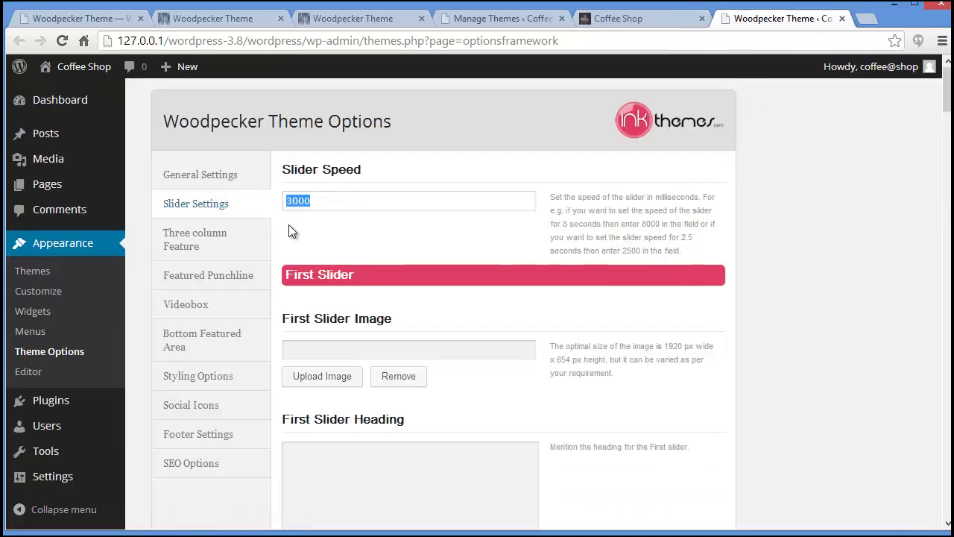
drag(947, 105, 947, 117)
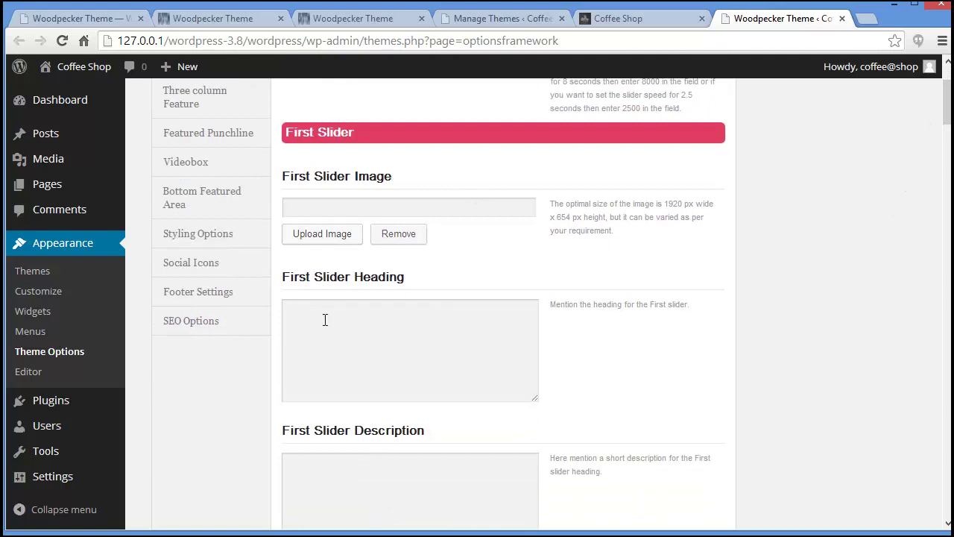
drag(946, 104, 947, 125)
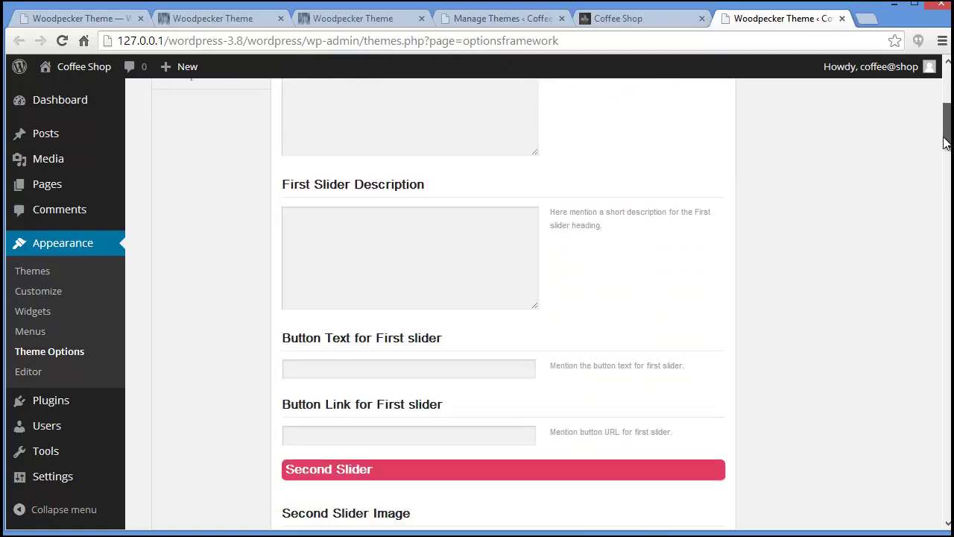
- Check the first slider's Button Text and Button Link fields against the live slider
click(596, 19)
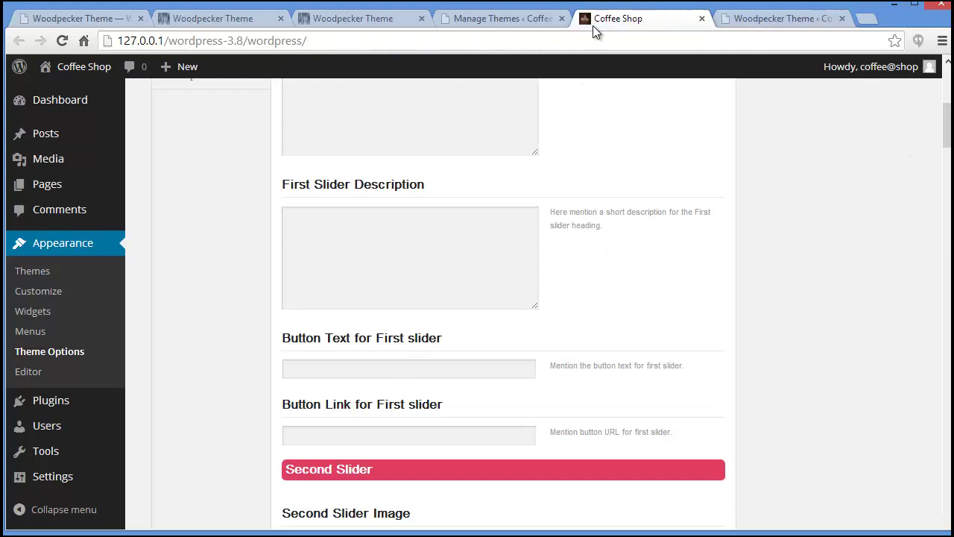
click(775, 18)
click(359, 361)
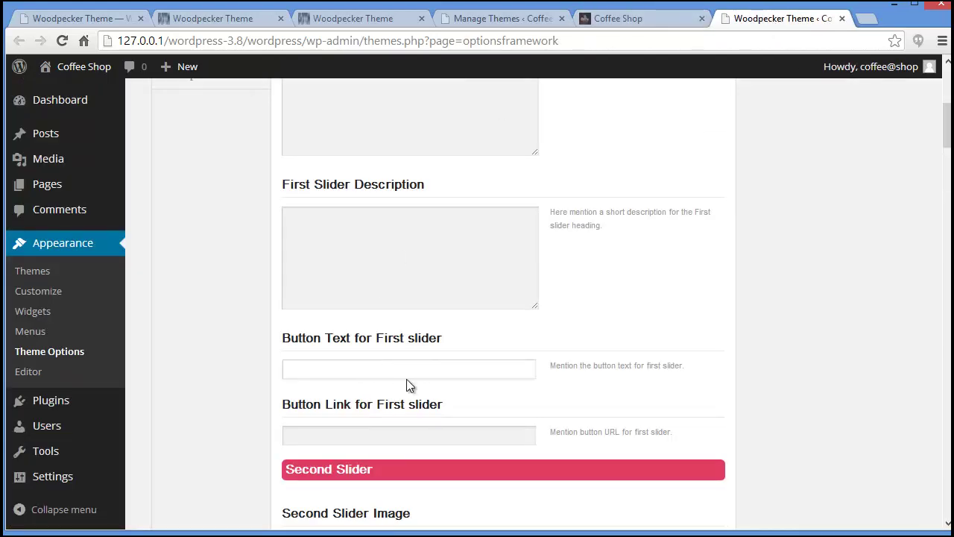
click(373, 426)
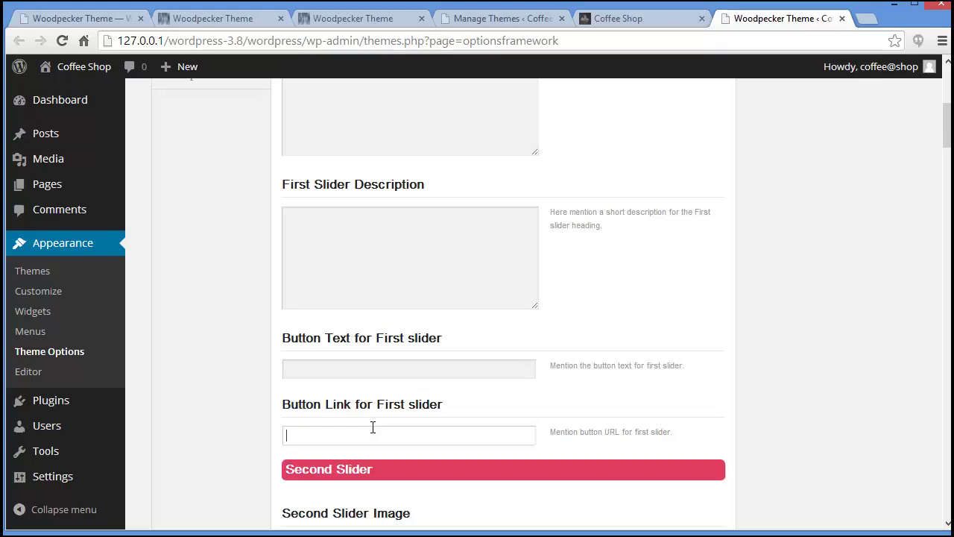
mouse_move(949, 136)
mouse_down()
mouse_move(915, 308)
mouse_move(905, 462)
mouse_move(921, 430)
mouse_move(918, 134)
mouse_up()
scroll(447, 298, up, 4)
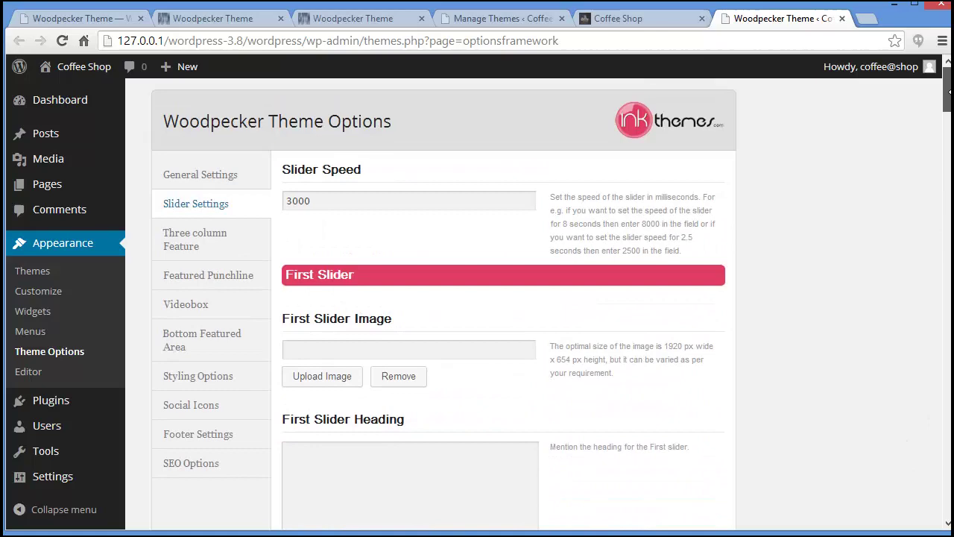
- Open Three column Feature settings and compare with the site's Our Products columns
click(243, 240)
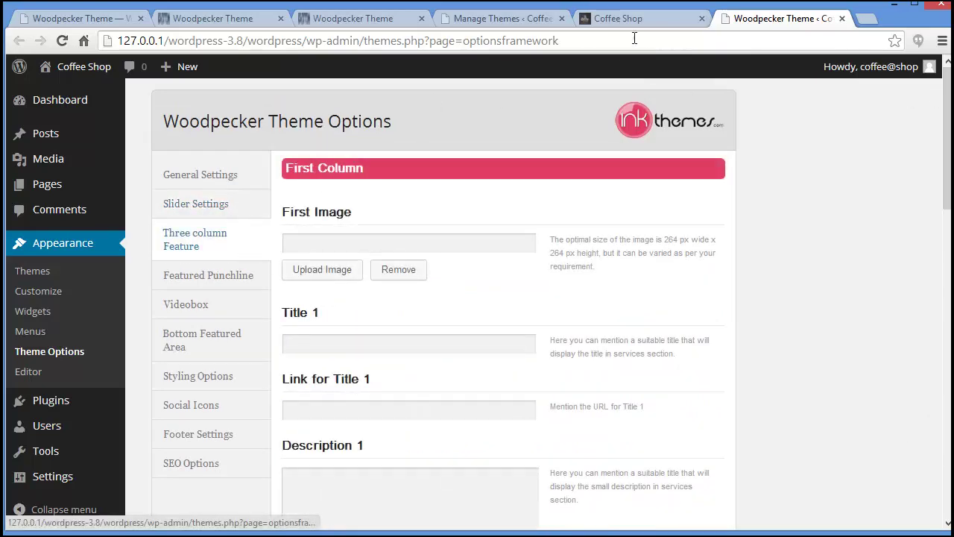
click(618, 18)
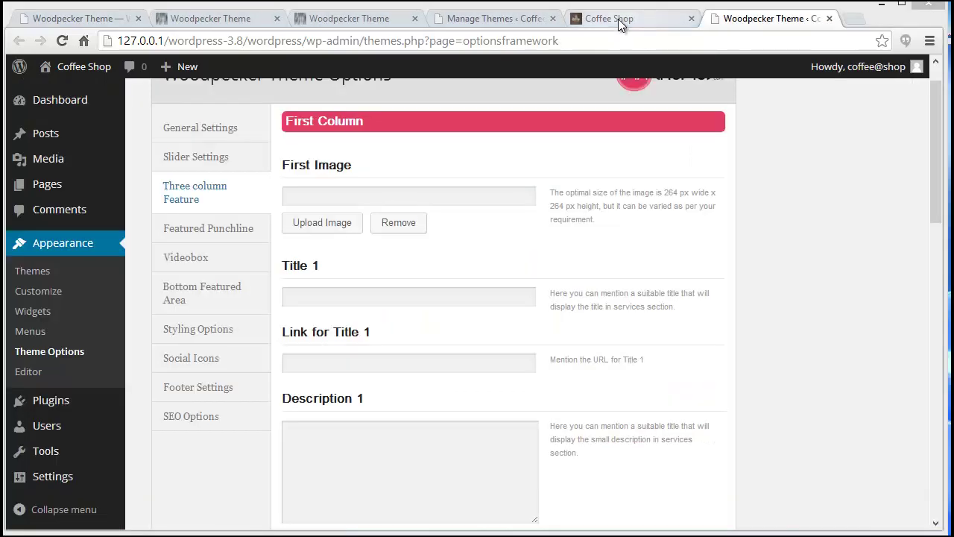
click(618, 19)
drag(932, 192, 932, 181)
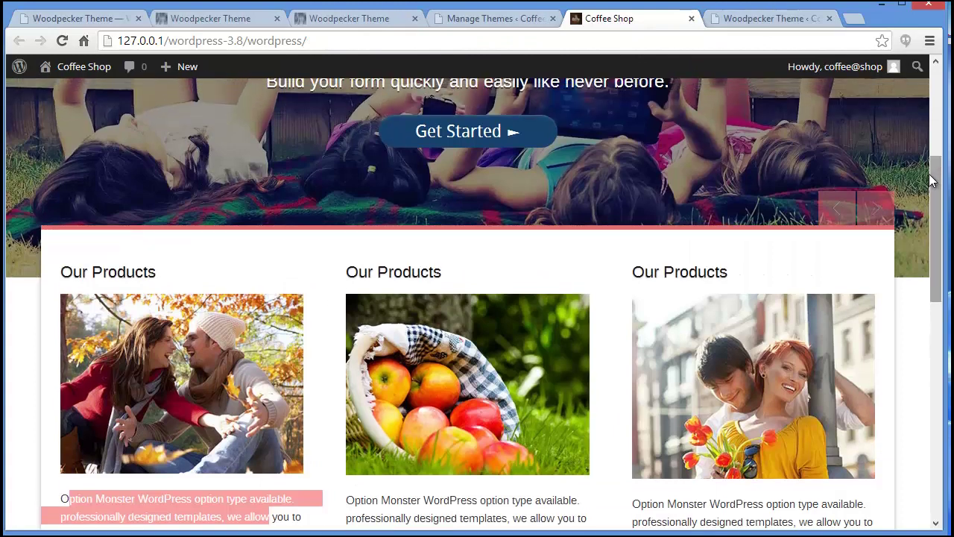
click(611, 274)
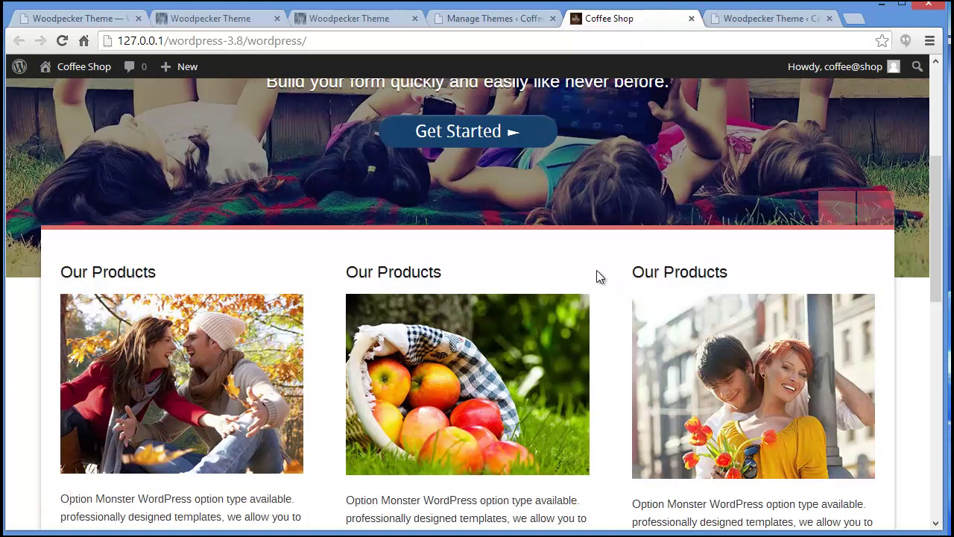
drag(933, 202, 938, 250)
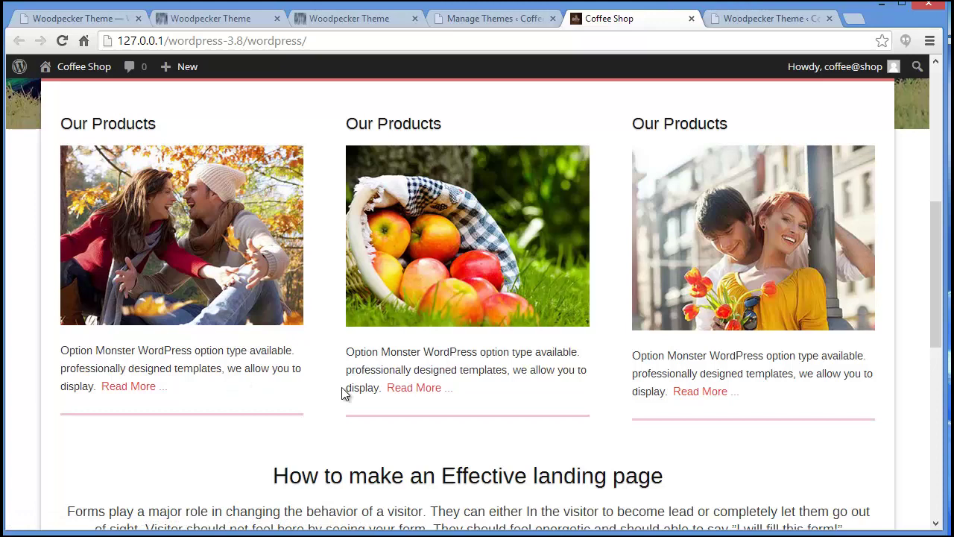
- Open Featured Punchline settings and compare with the site's landing-page punchline section
click(755, 19)
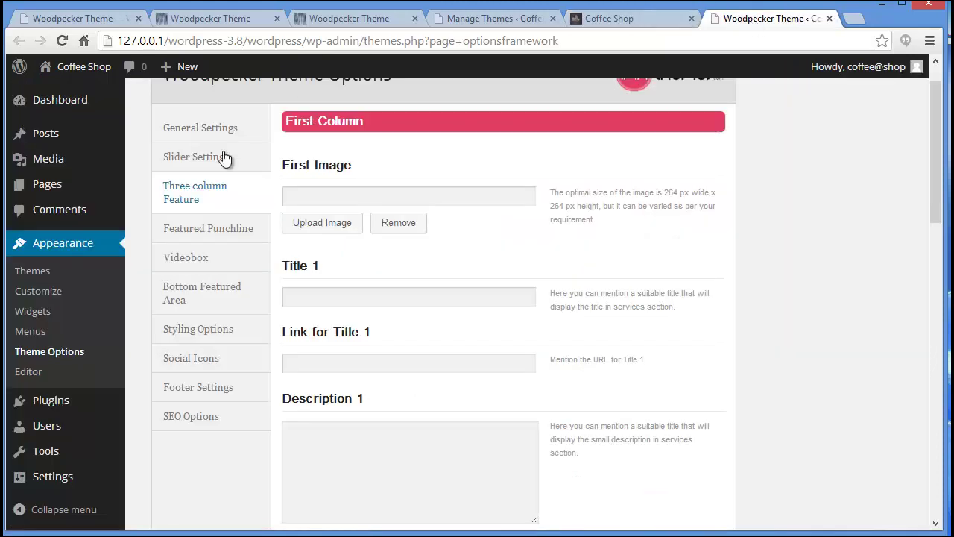
click(205, 233)
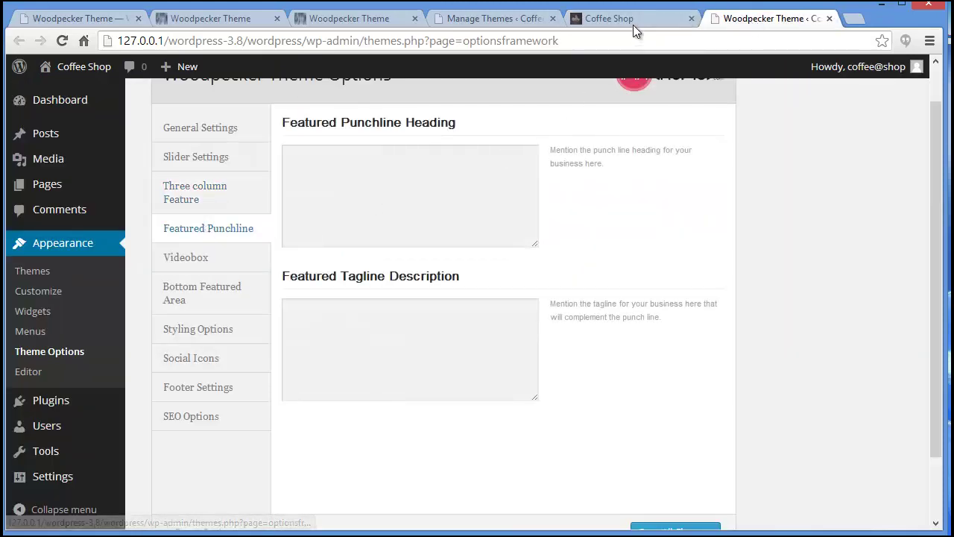
click(633, 22)
drag(936, 245, 935, 300)
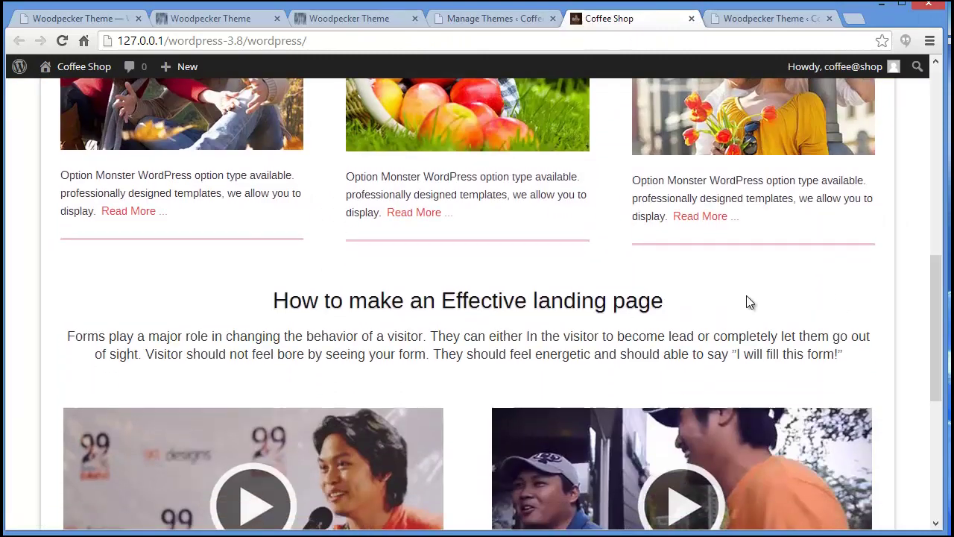
drag(746, 295, 233, 306)
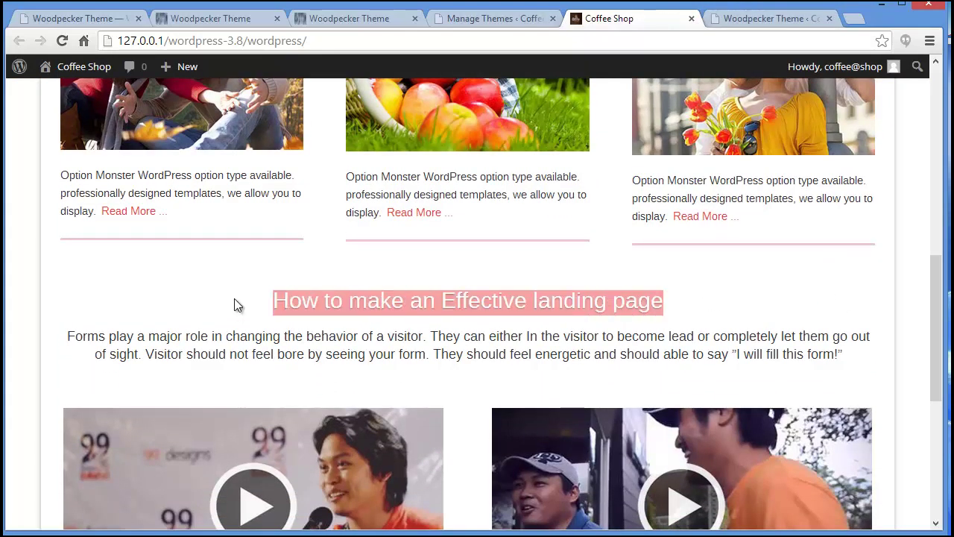
click(72, 358)
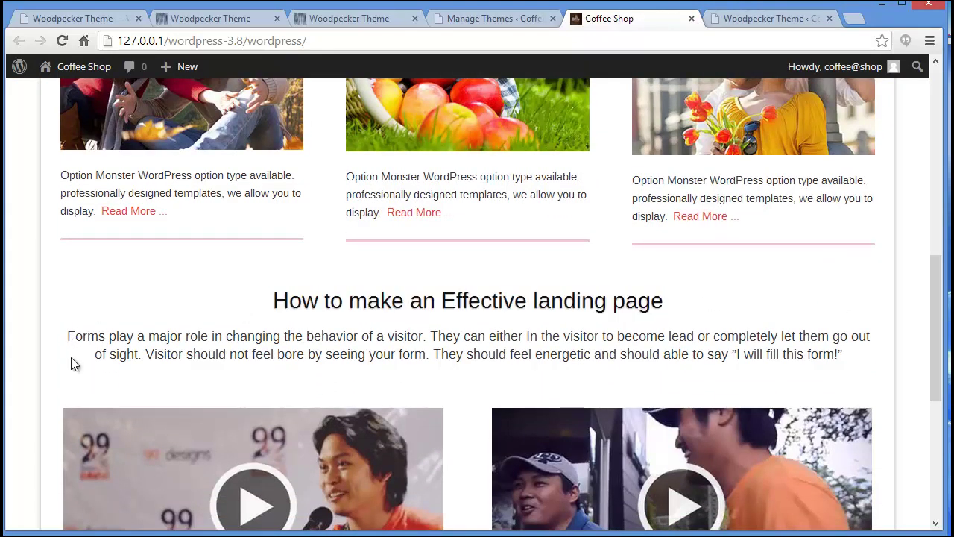
- Open Videobox settings and compare them with the video section on the live site
click(727, 18)
click(218, 232)
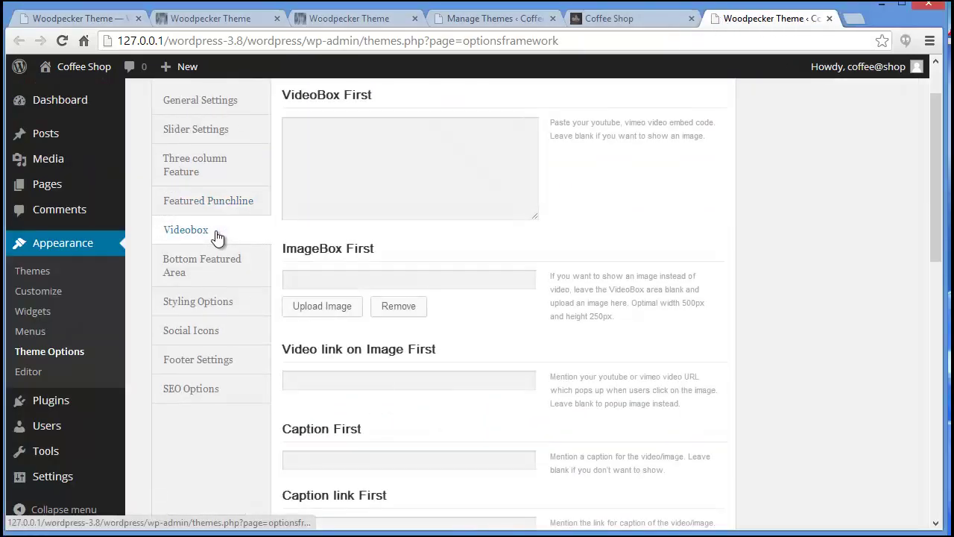
click(658, 21)
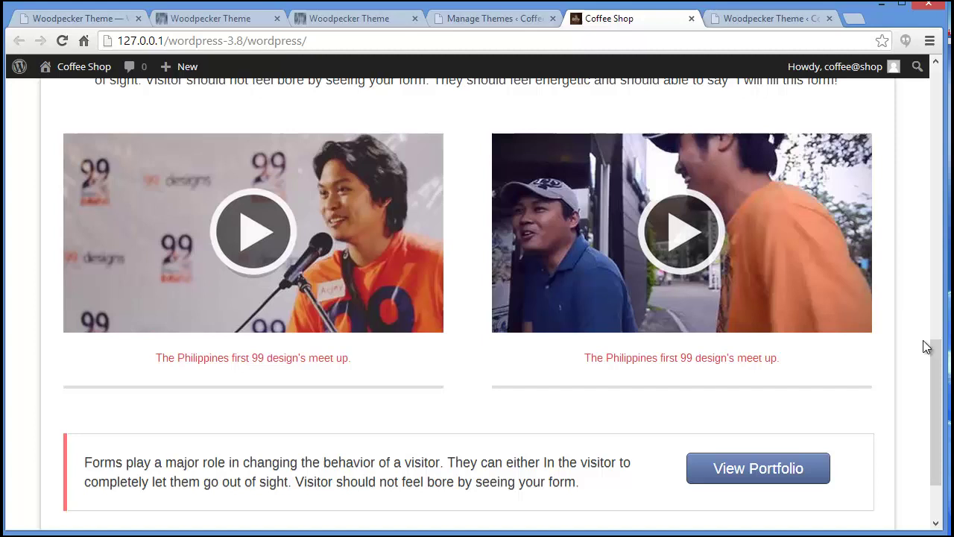
drag(938, 376, 931, 335)
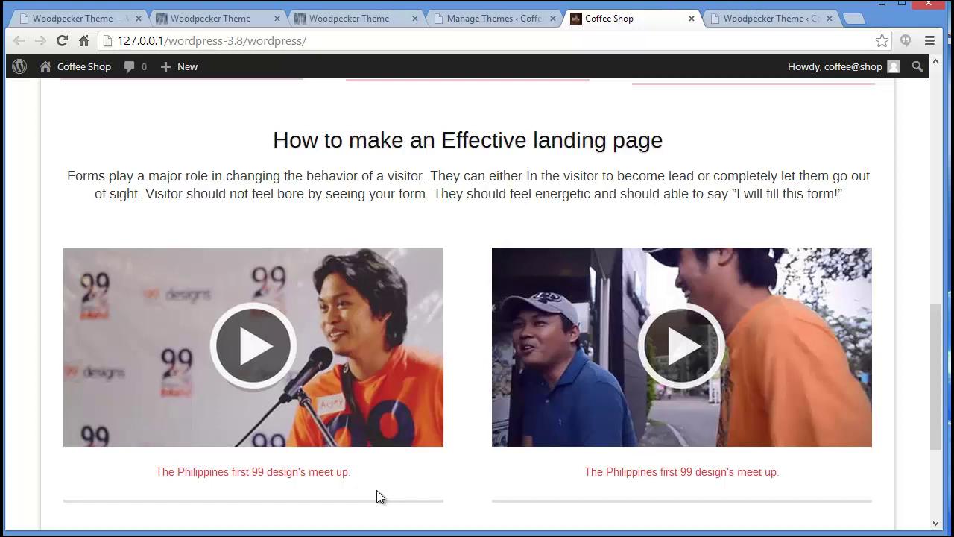
click(734, 18)
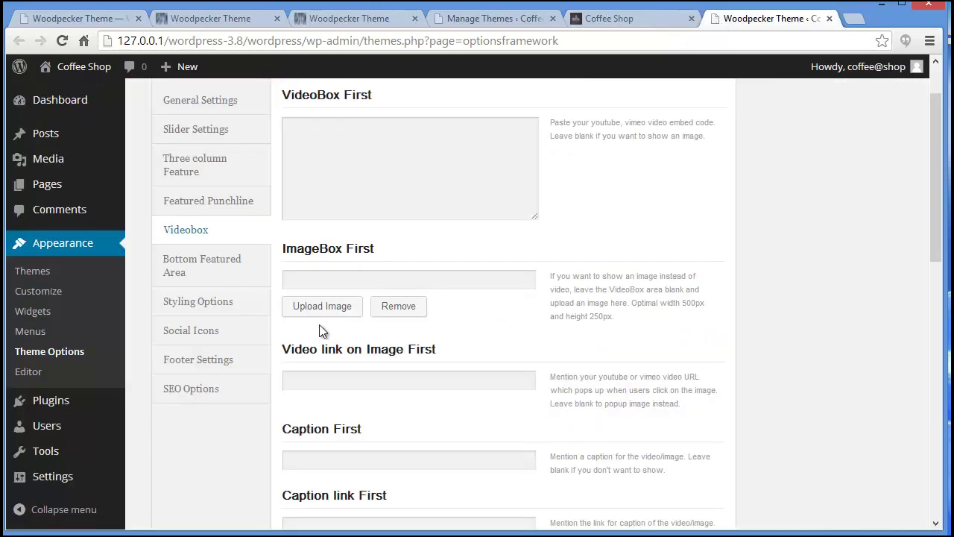
- Inspect the empty VideoBox First, Caption First and Caption link First fields
click(388, 180)
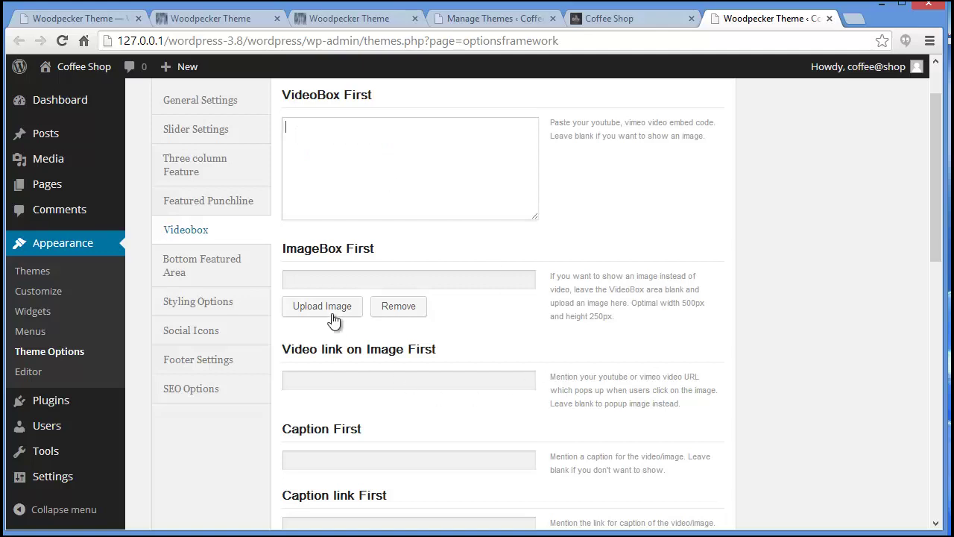
scroll(937, 248, down, 2)
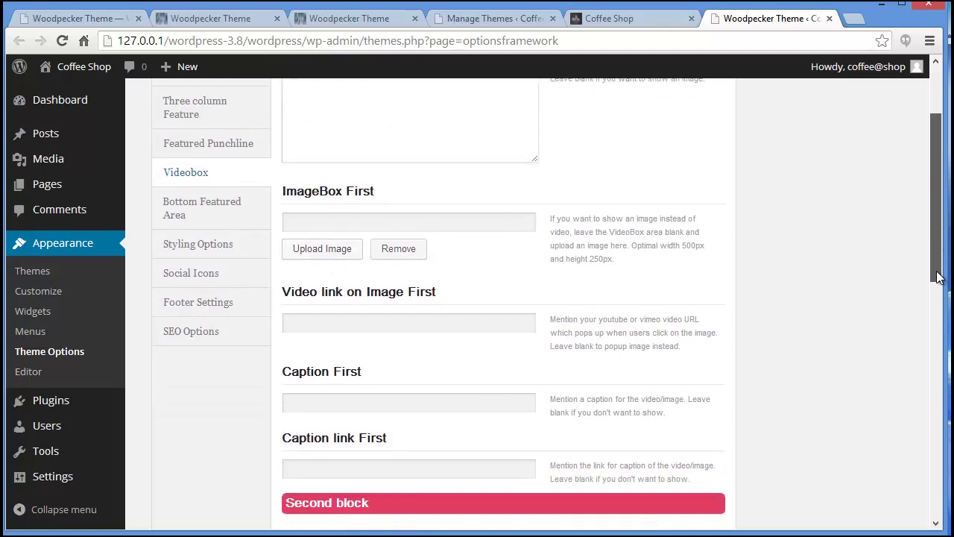
click(364, 312)
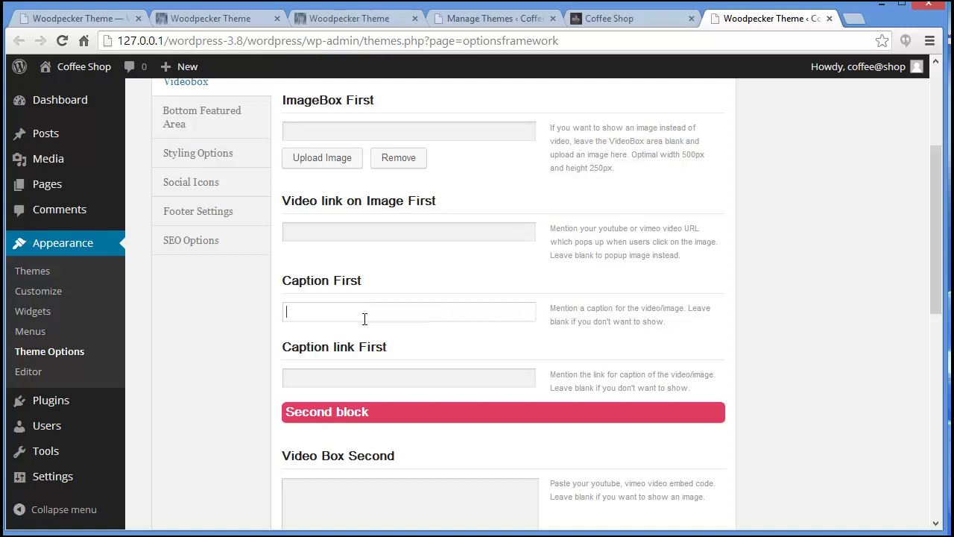
click(376, 383)
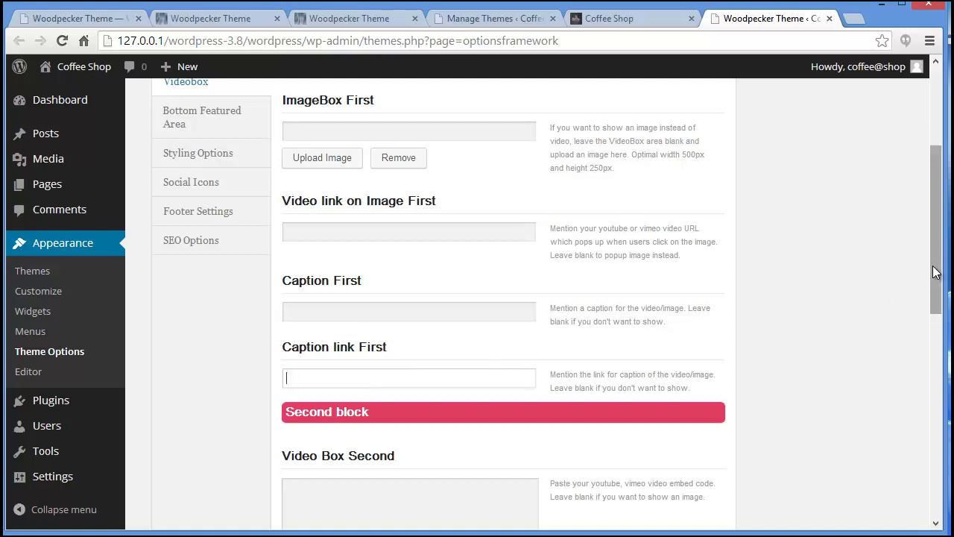
drag(935, 268, 919, 199)
- Open Bottom Featured Area settings and compare with the site's View Portfolio strip
click(224, 321)
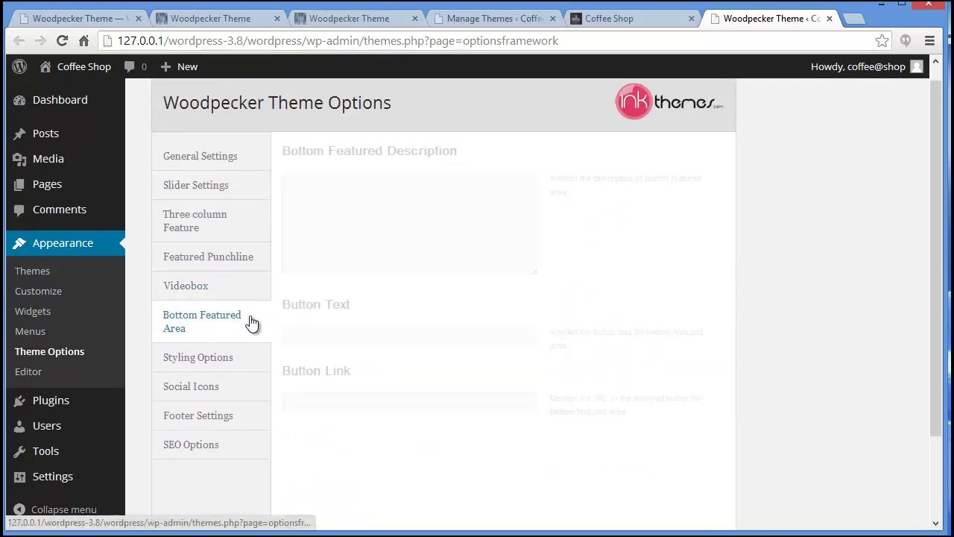
click(633, 19)
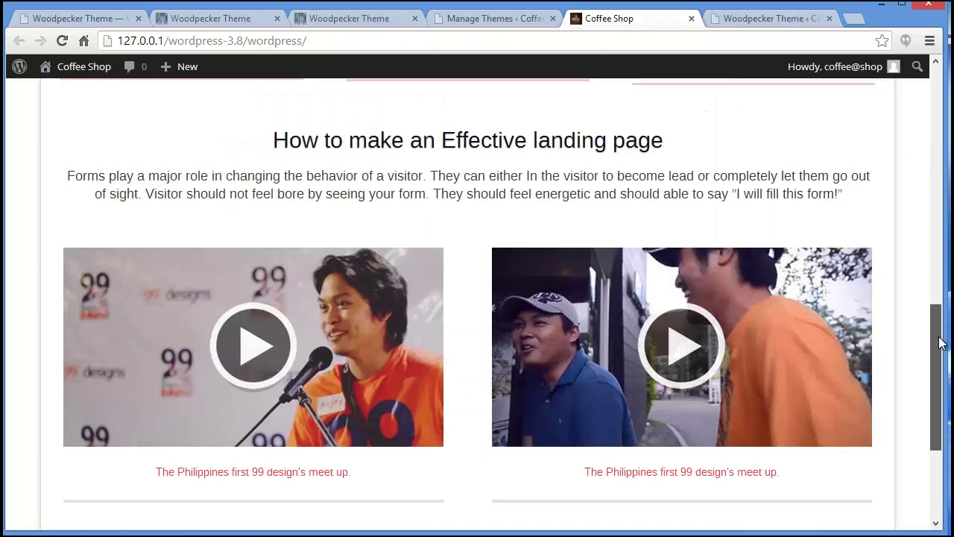
drag(938, 333, 920, 424)
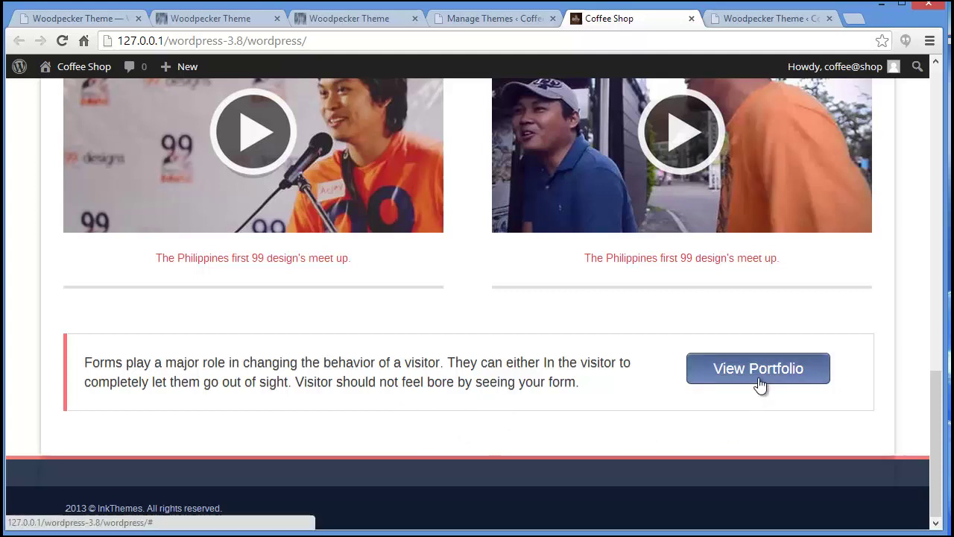
click(751, 15)
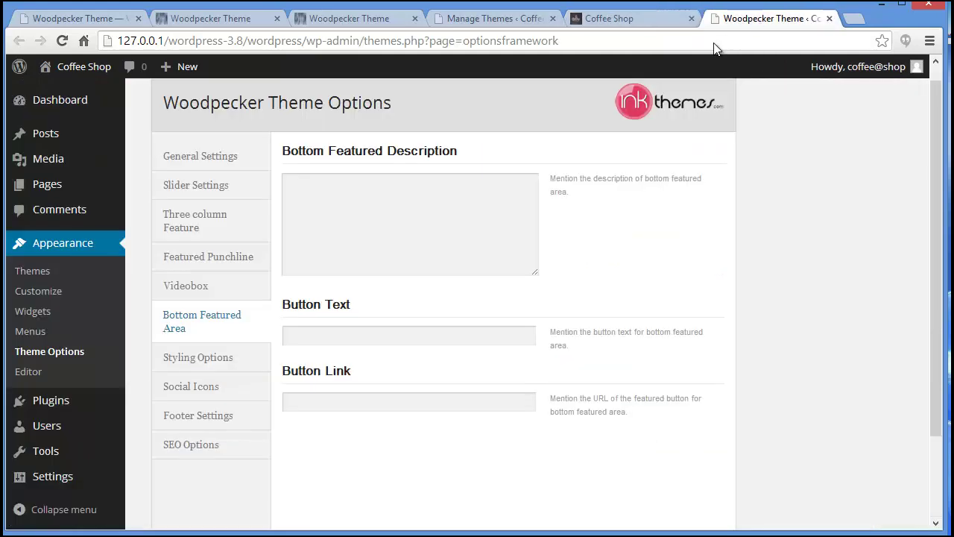
- In Styling Options, choose the coffee colour scheme and save the theme settings
click(239, 357)
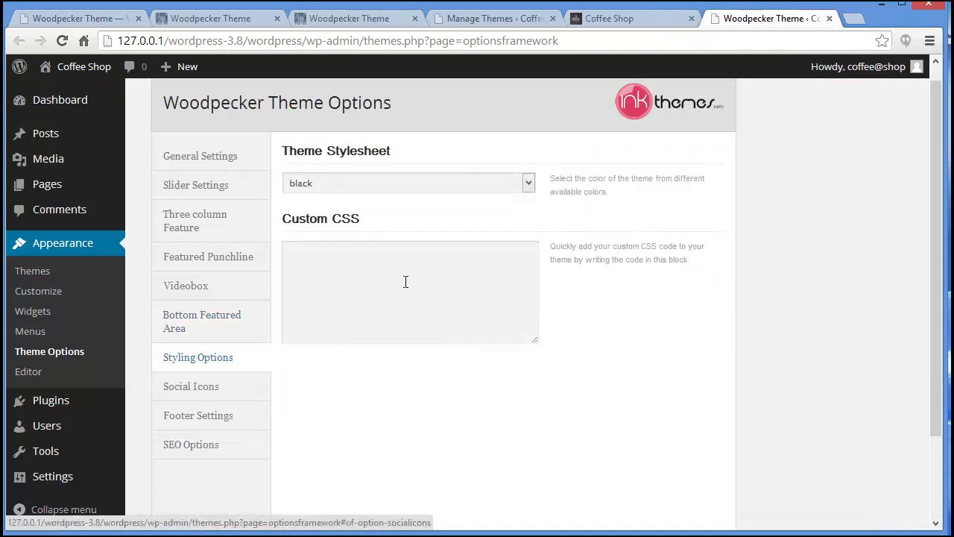
click(320, 185)
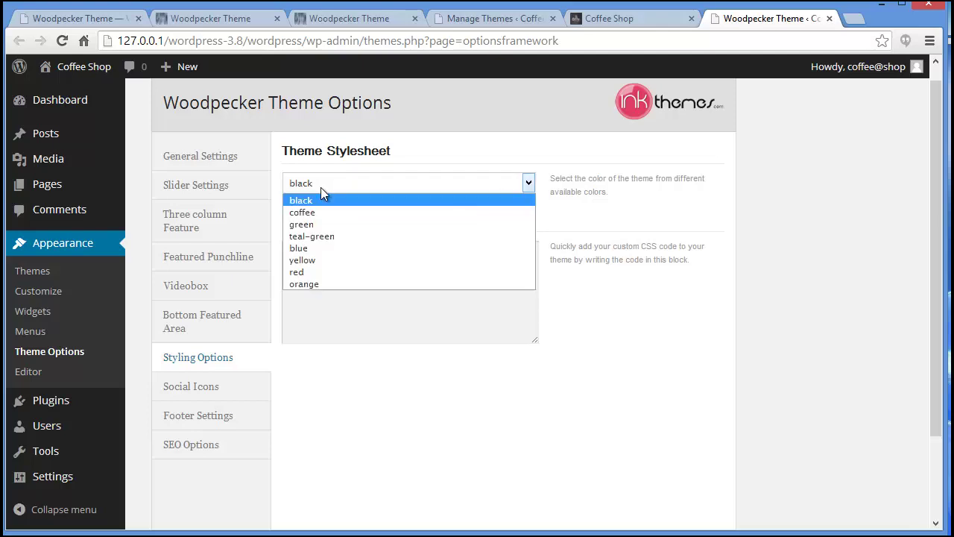
click(322, 211)
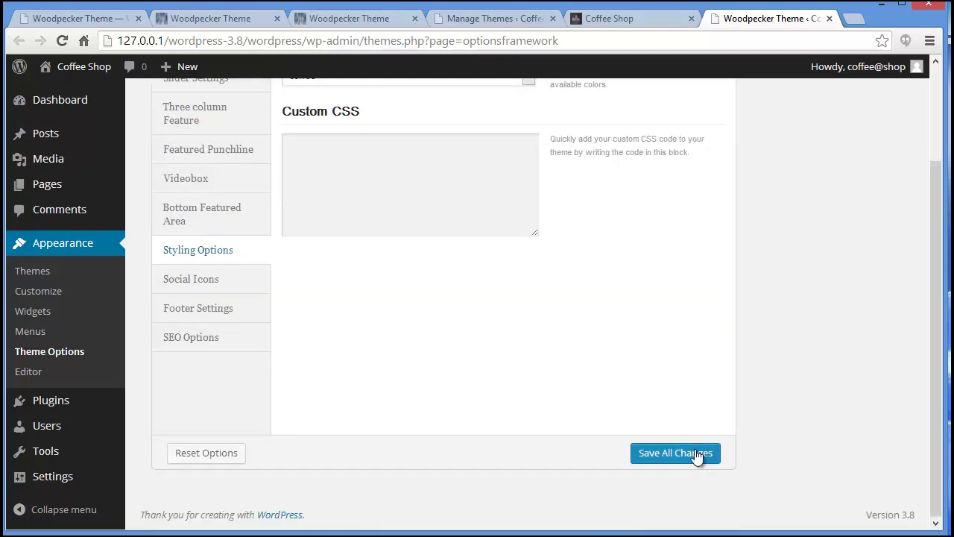
click(693, 456)
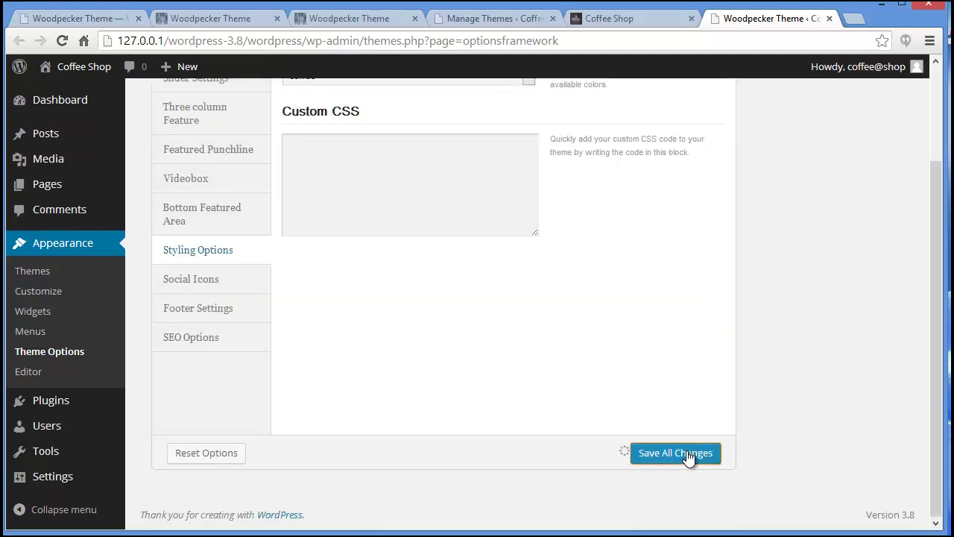
- Reload the Coffee Shop front page to check the coffee colours, then return to Theme Options
click(603, 20)
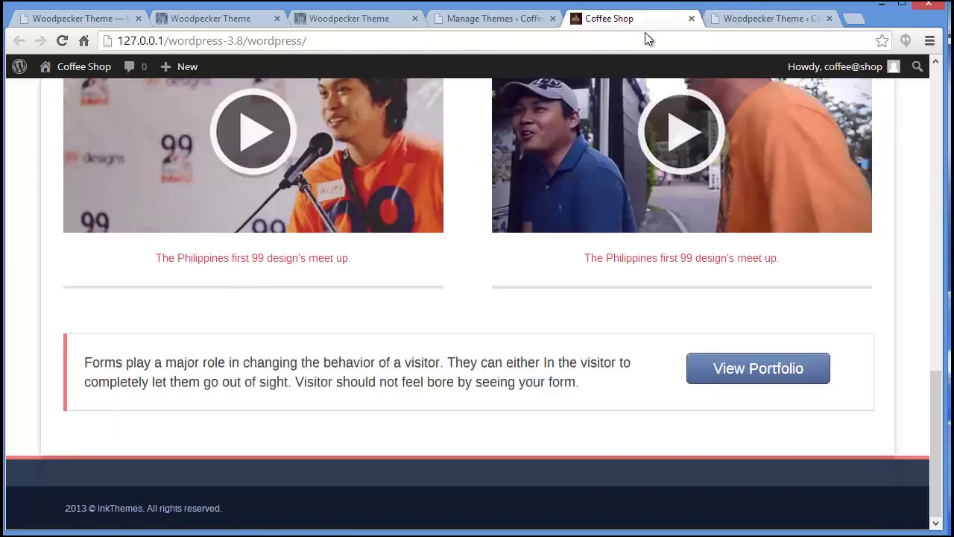
click(59, 43)
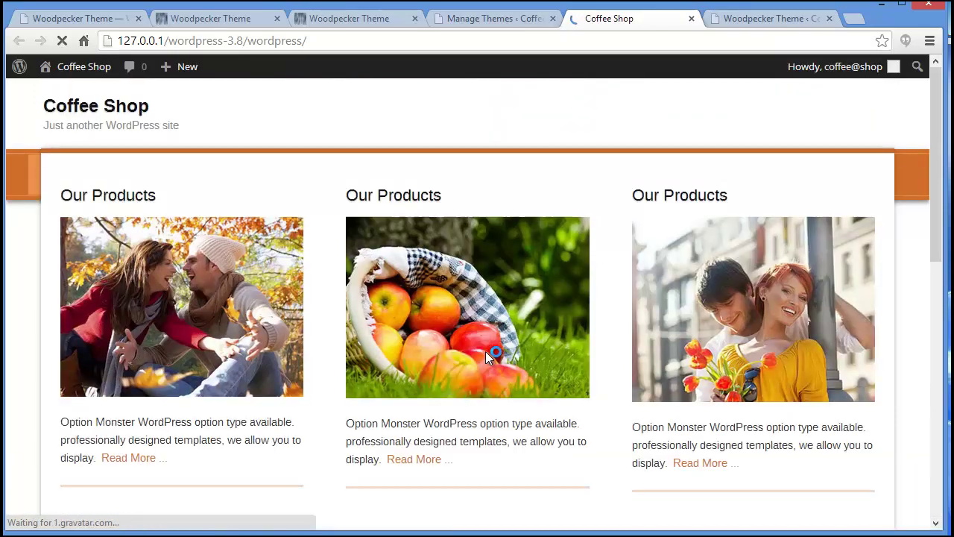
scroll(27, 211, up, 5)
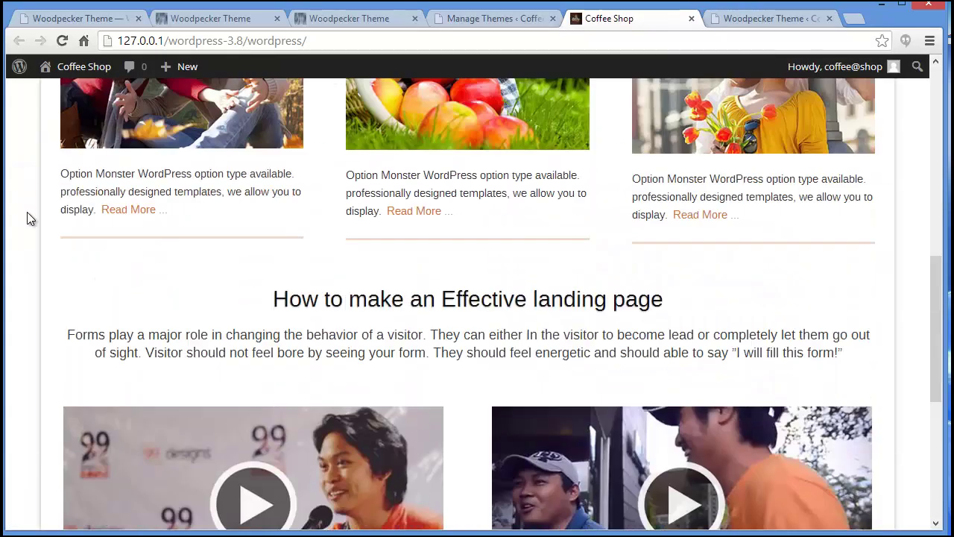
scroll(27, 212, up, 5)
scroll(37, 181, up, 2)
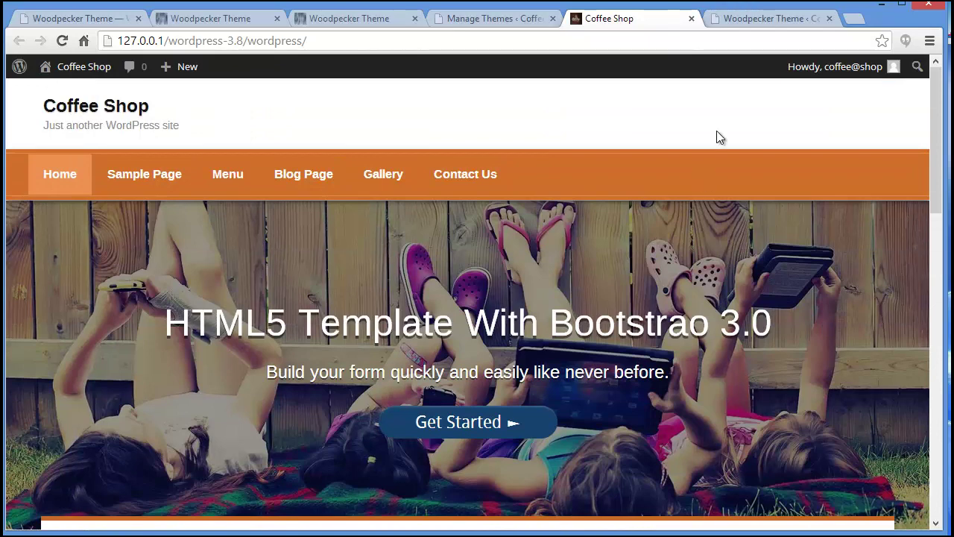
click(768, 17)
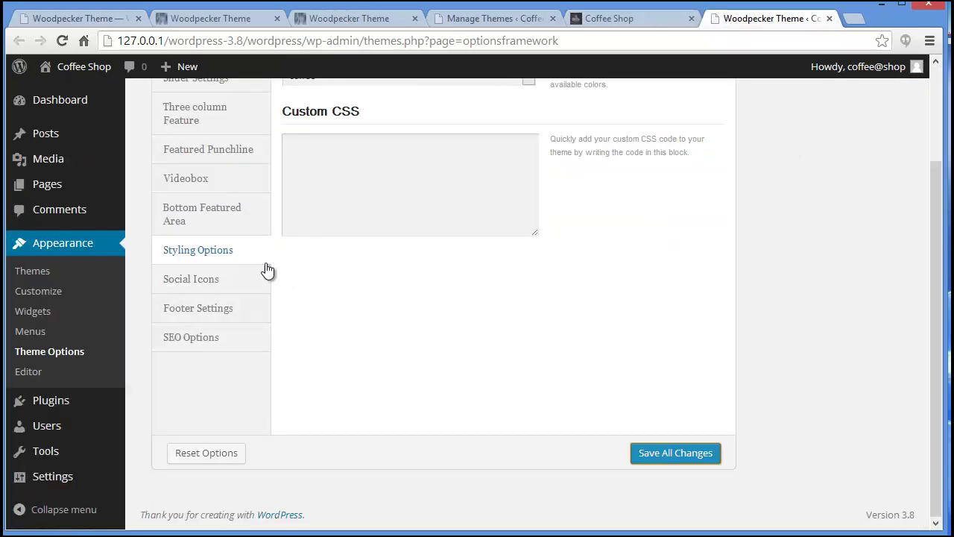
- Look over the Woodpecker Social Icons URL settings, then bring up the Footer Text setting
scroll(388, 341, up, 3)
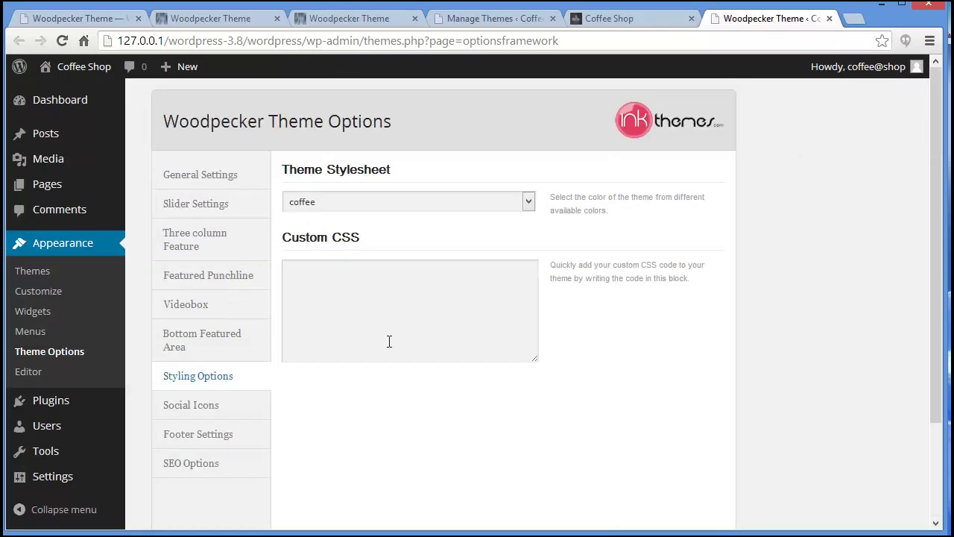
scroll(389, 341, down, 3)
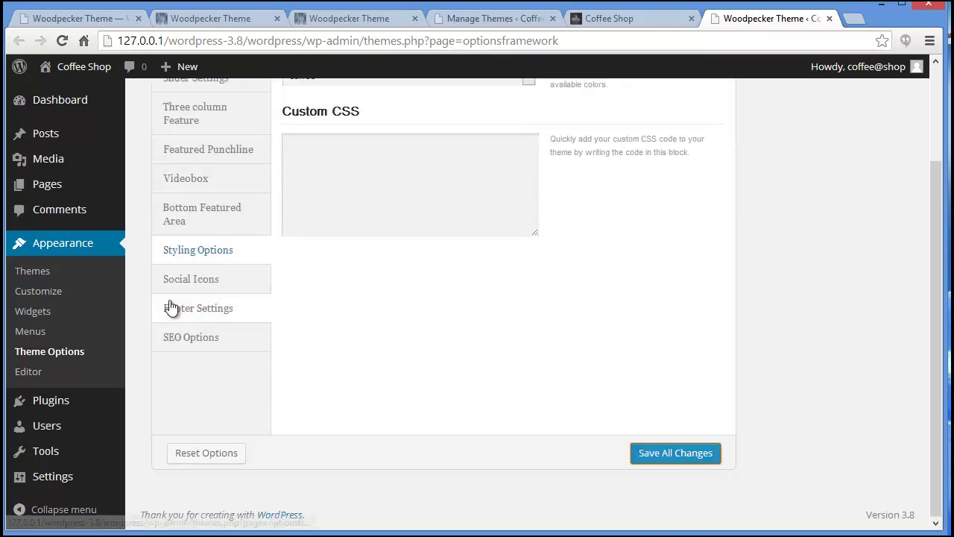
click(170, 287)
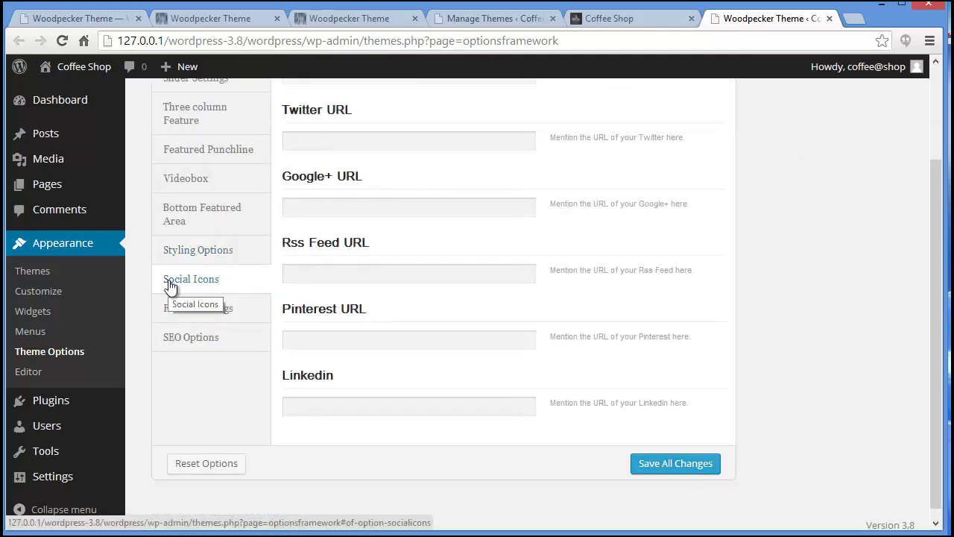
scroll(397, 216, up, 2)
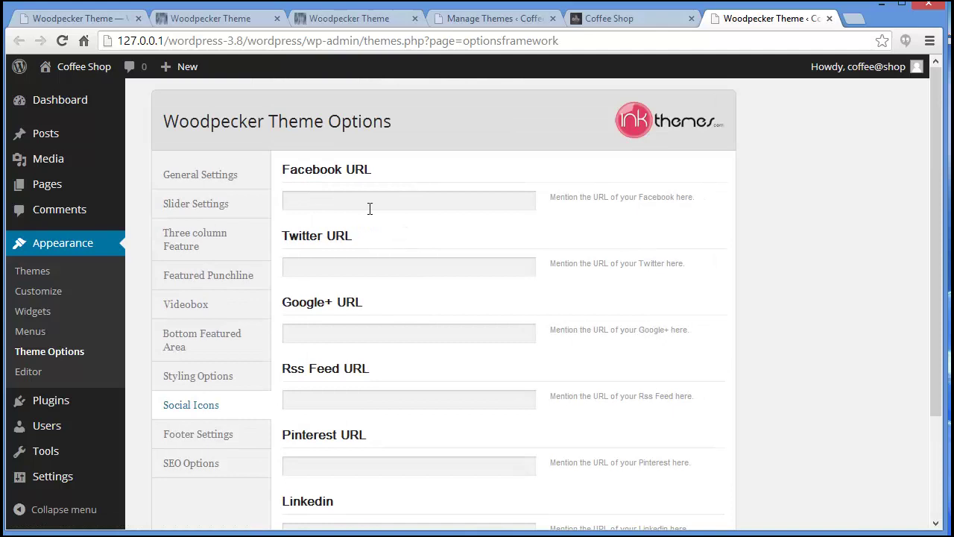
scroll(368, 213, down, 3)
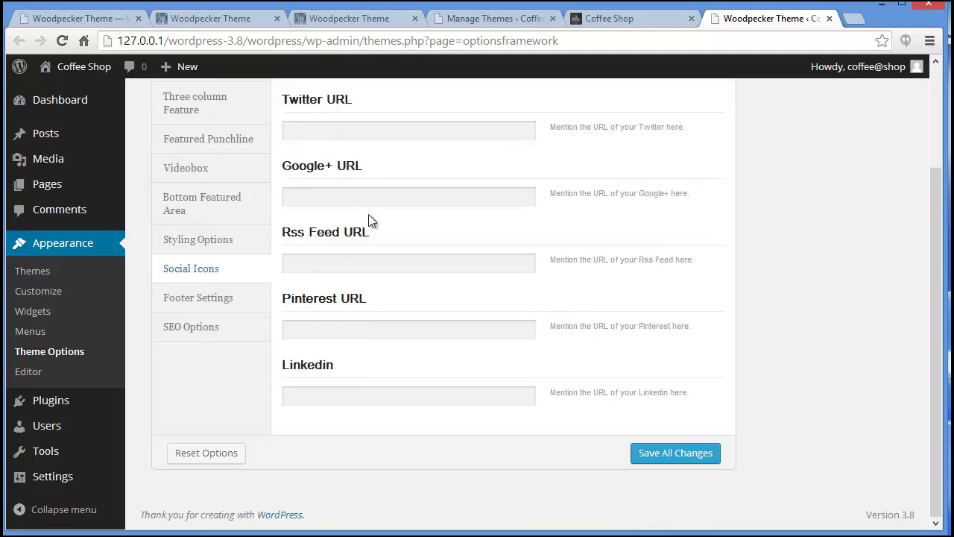
click(215, 305)
- Compare the empty Footer Text field with the Coffee Shop site's InkThemes copyright footer
scroll(387, 341, up, 2)
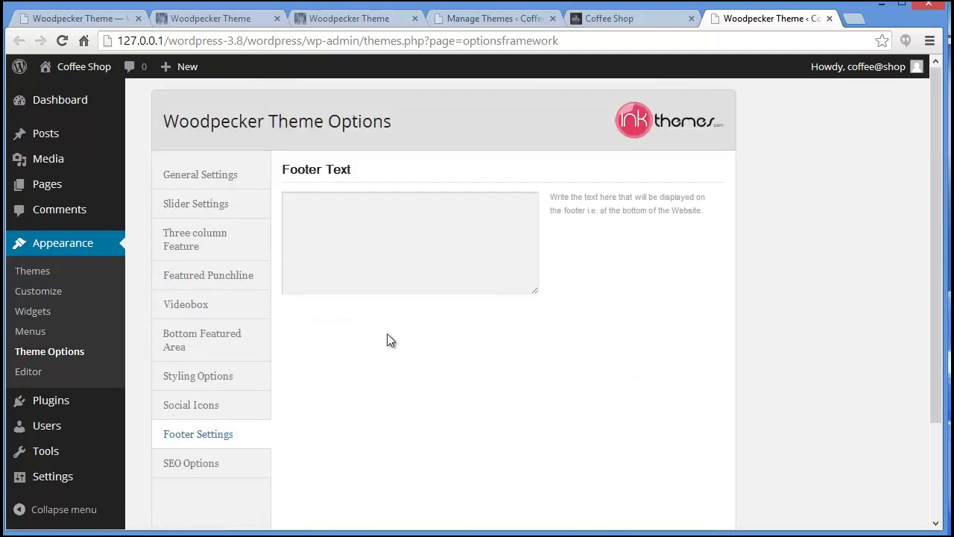
click(425, 252)
click(591, 22)
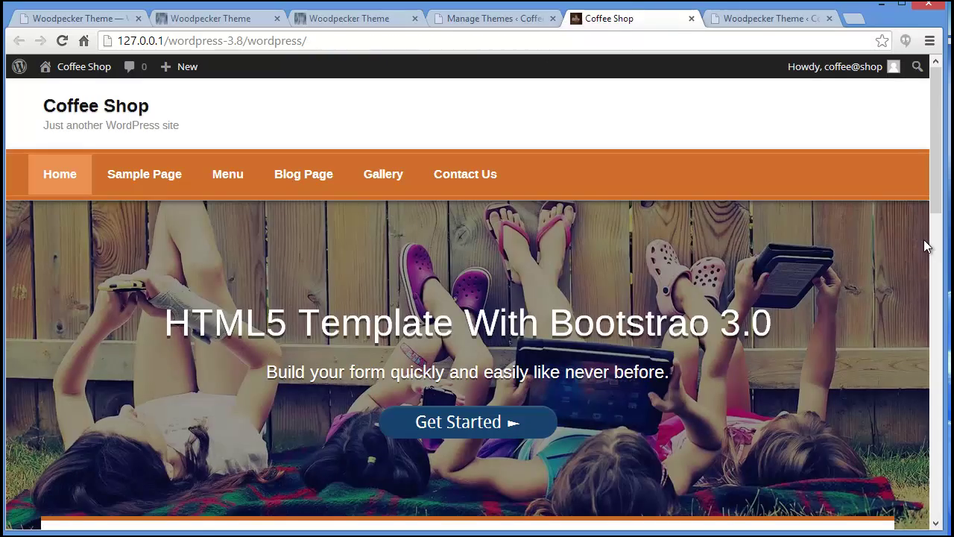
drag(935, 201, 940, 462)
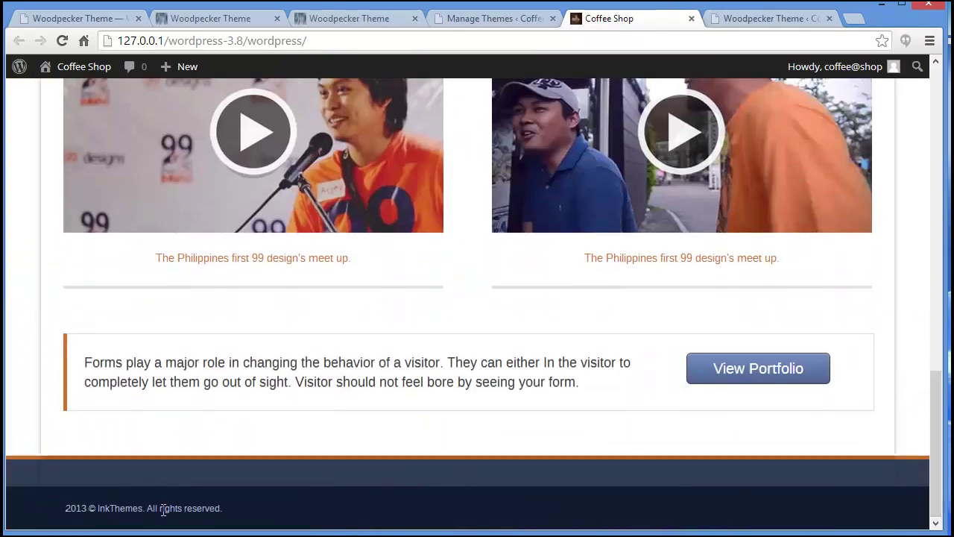
click(726, 18)
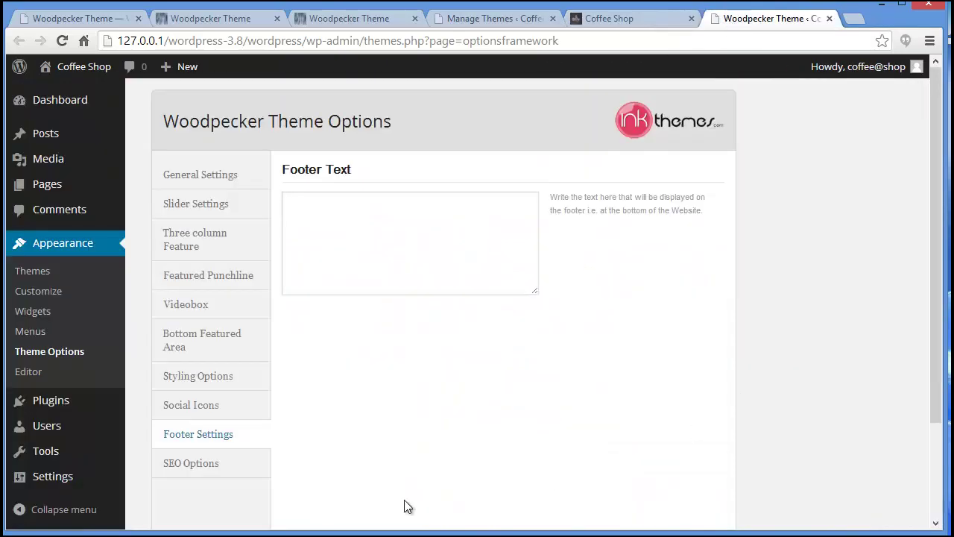
- Review the empty Meta Keywords, Meta Description and Meta Author Name fields against the Coffee Shop front page
click(195, 467)
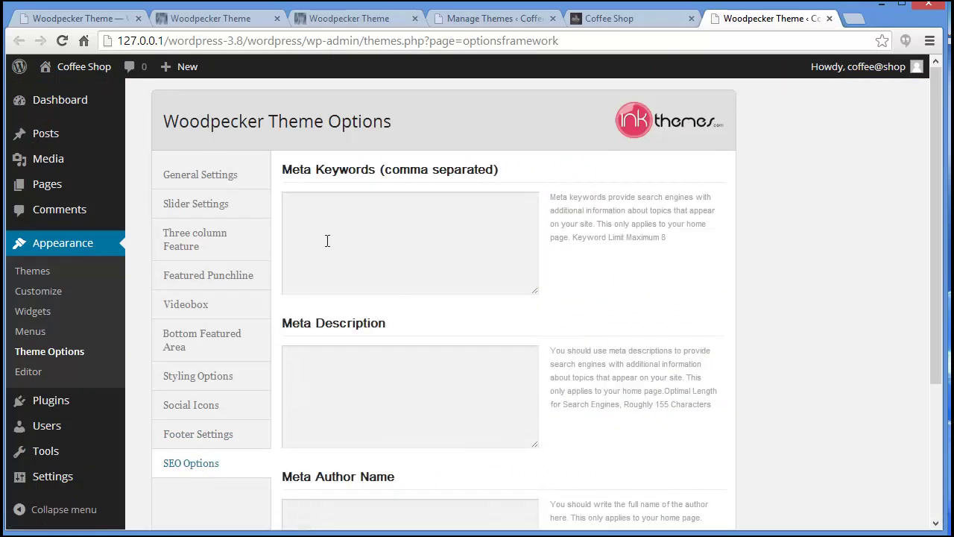
scroll(349, 260, down, 1)
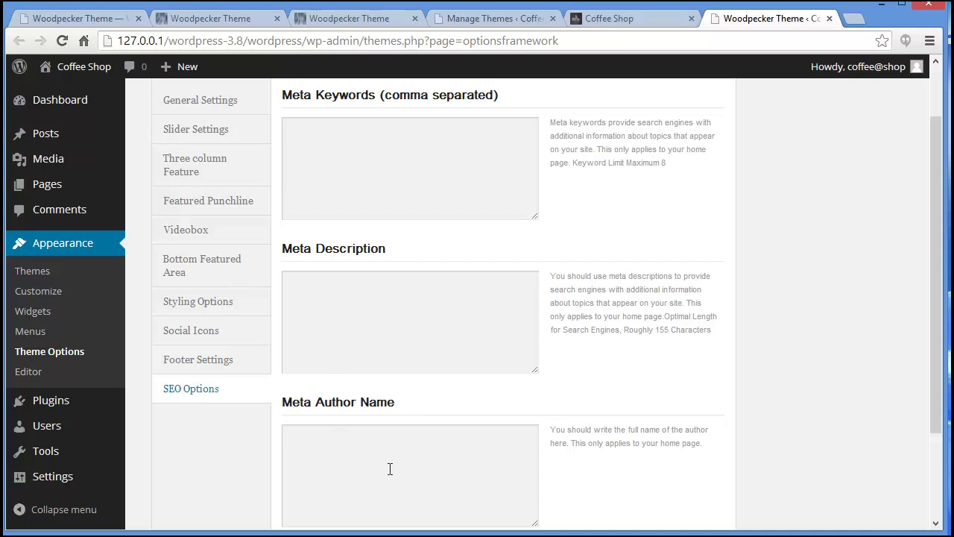
scroll(388, 469, up, 1)
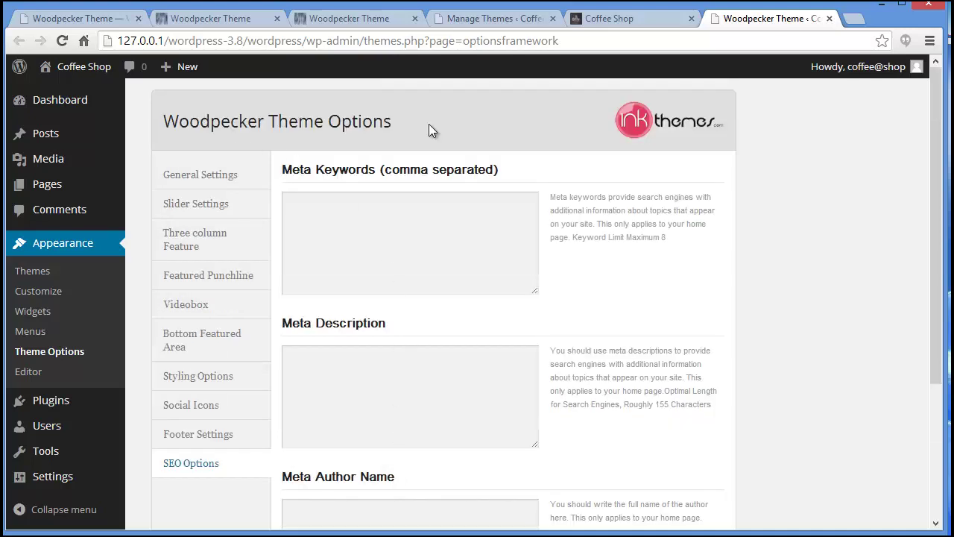
click(620, 19)
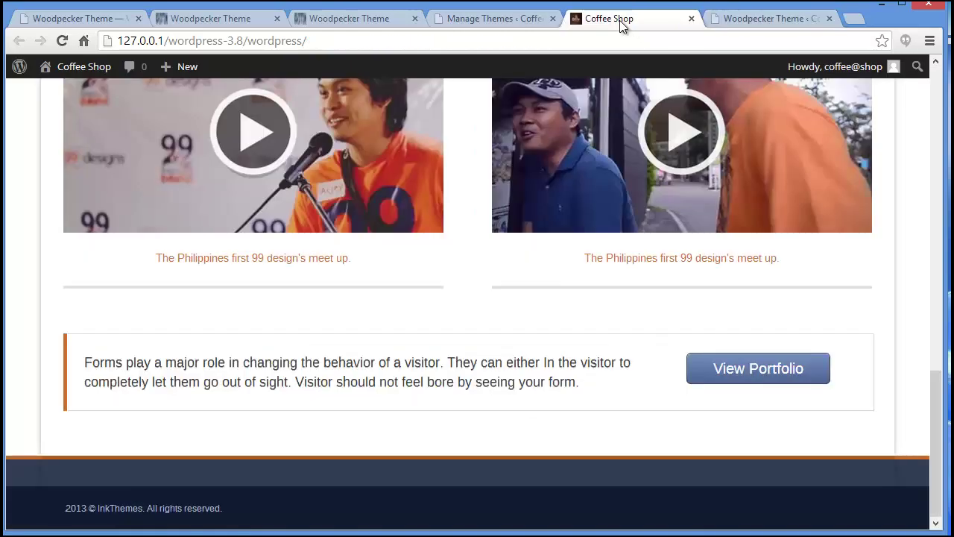
drag(939, 412, 929, 91)
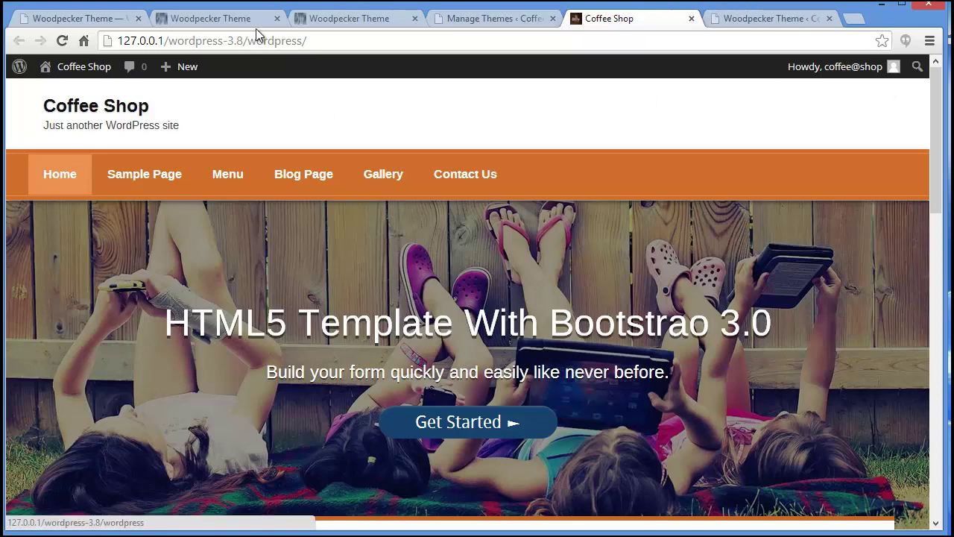
key(ctrl+Tab)
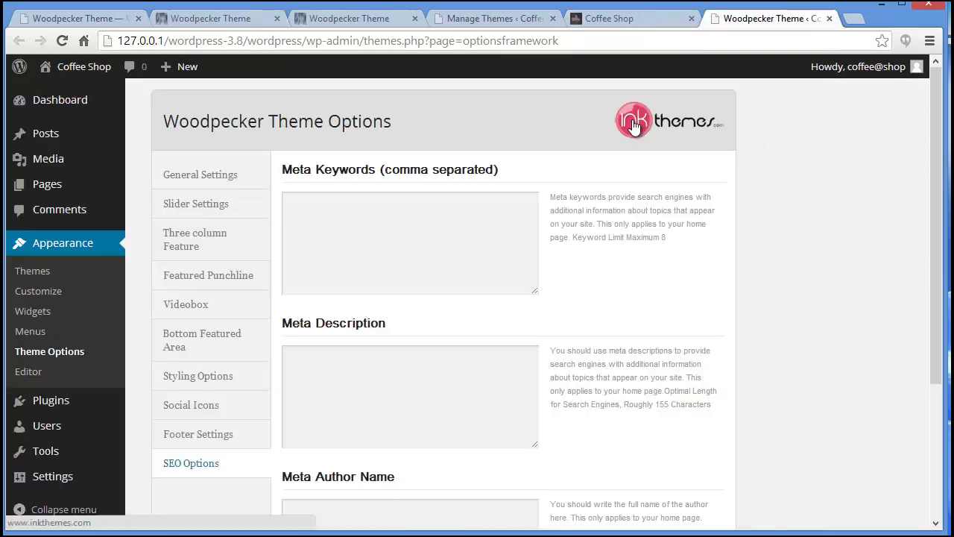
- Browse the Led Zeppelin fan club site down to its footer and back up to the welcome banner
click(222, 22)
drag(935, 150, 938, 461)
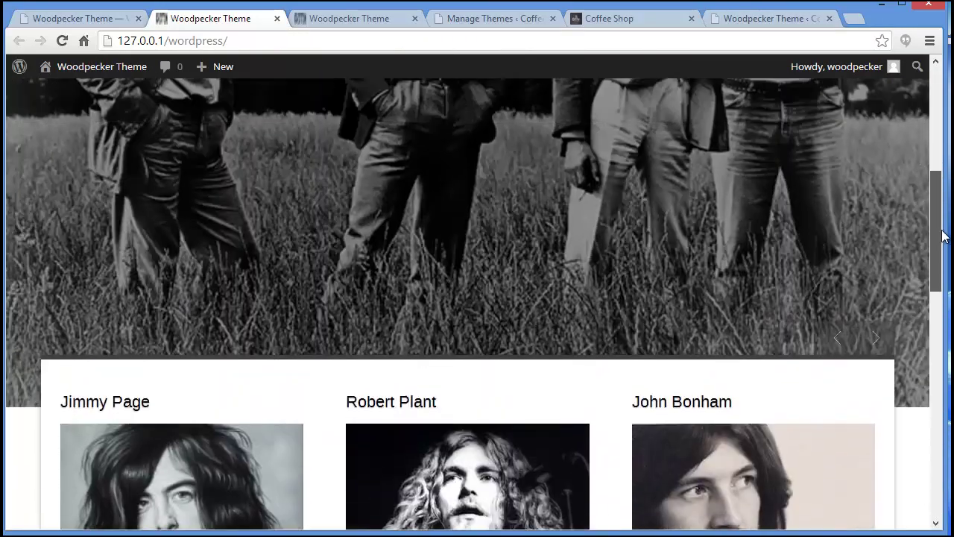
drag(938, 462, 947, 137)
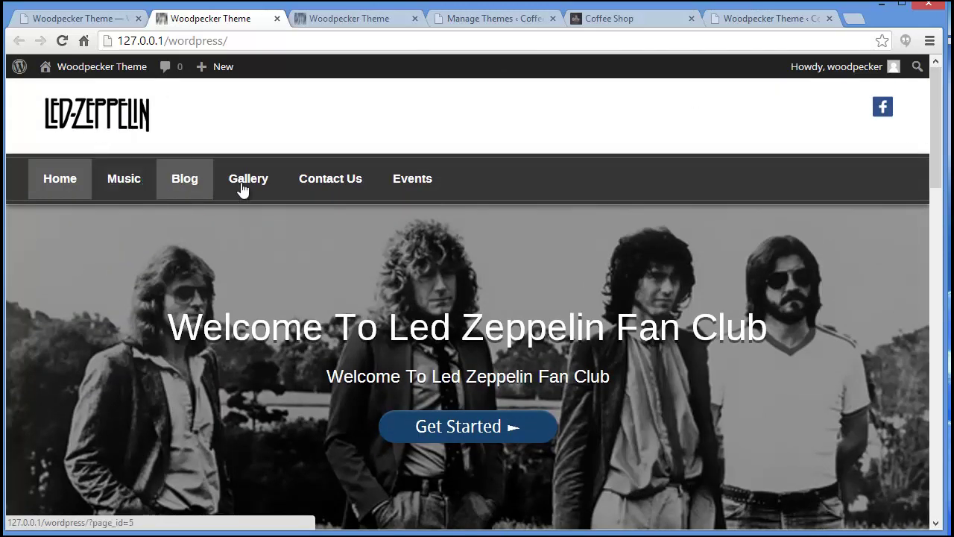
scroll(936, 147, down, 2)
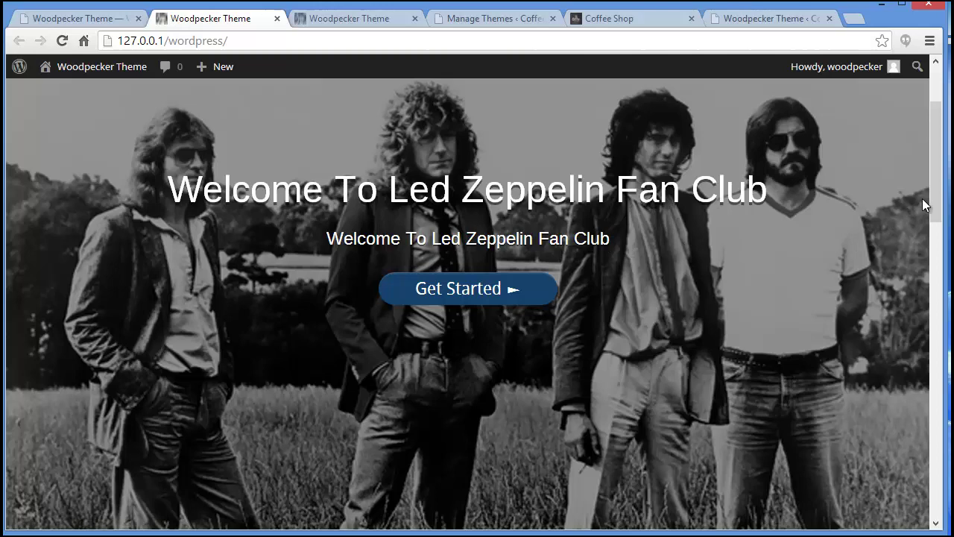
drag(936, 198, 941, 332)
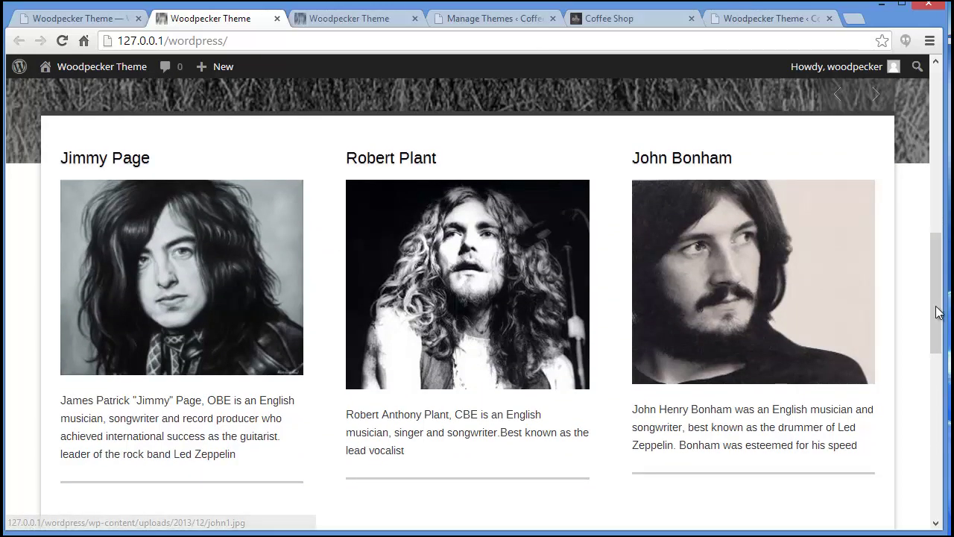
drag(937, 313, 938, 396)
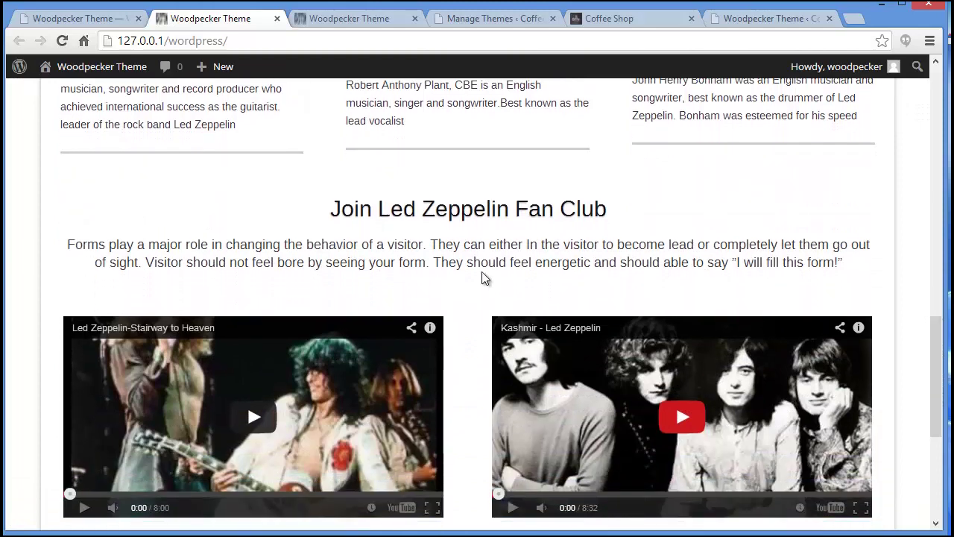
drag(313, 213, 648, 227)
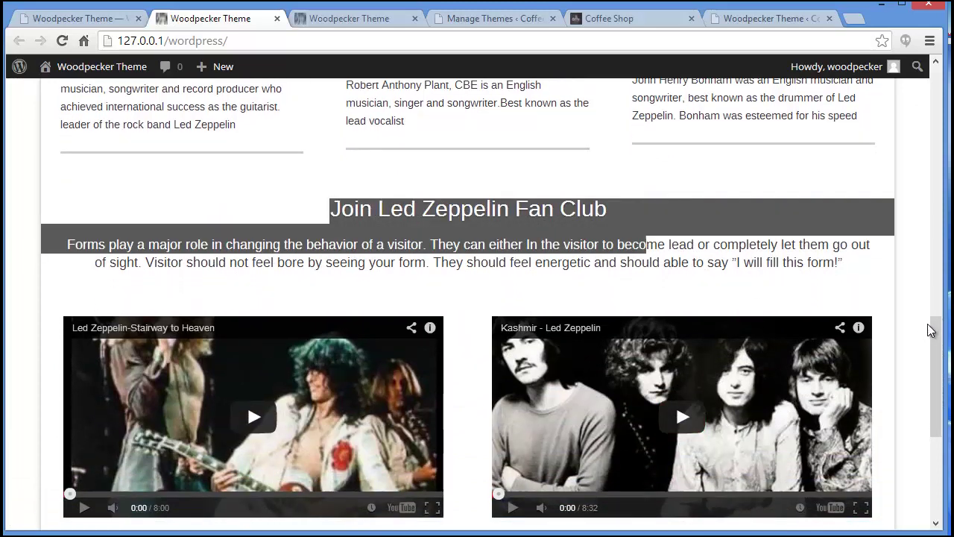
drag(932, 325, 932, 374)
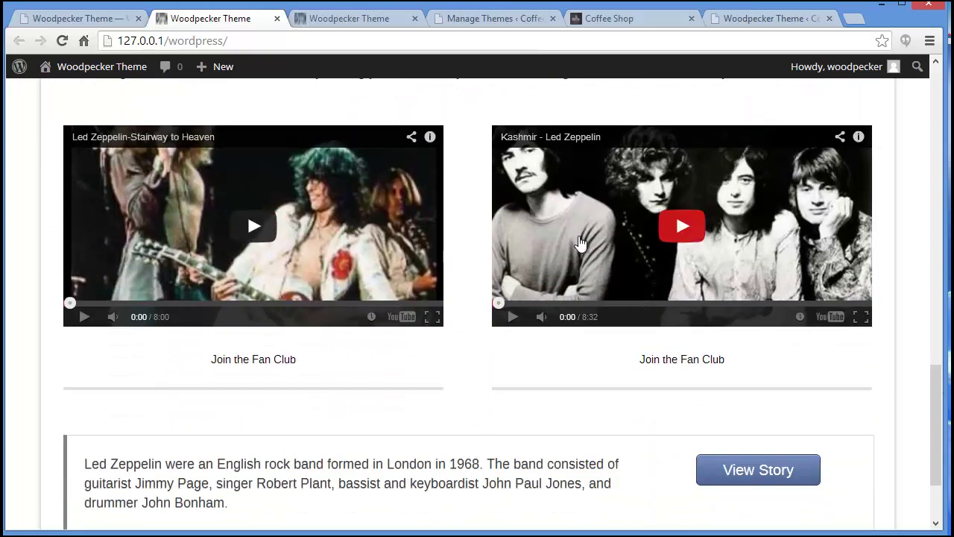
drag(936, 401, 936, 410)
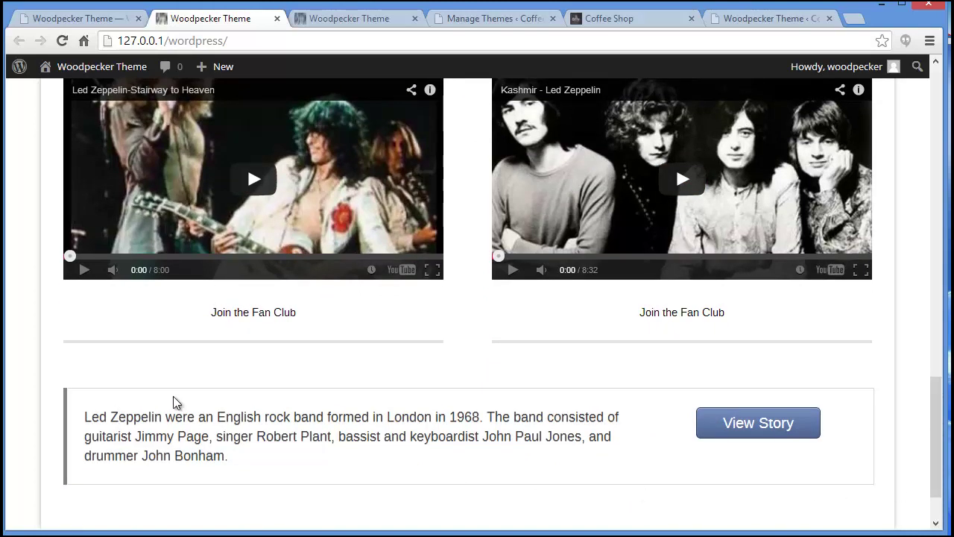
drag(936, 425, 939, 477)
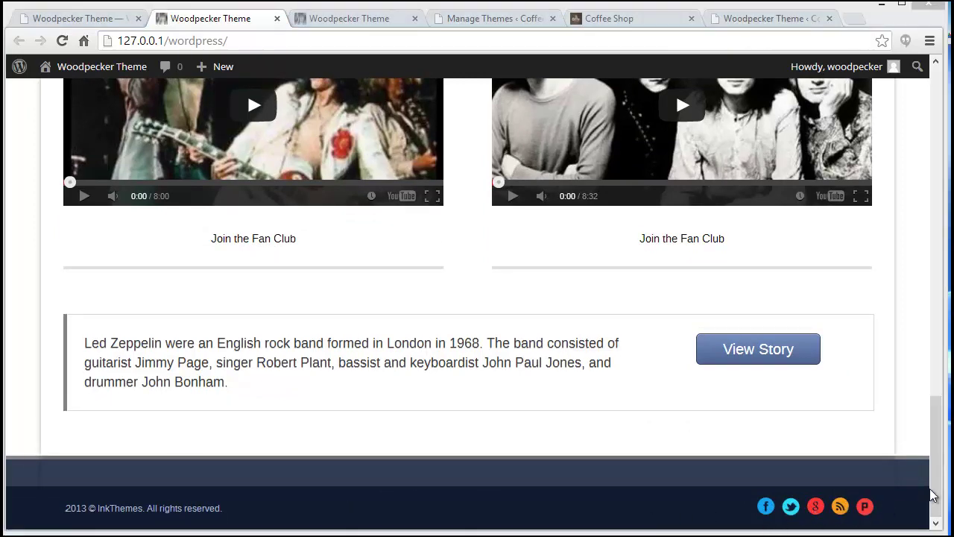
drag(936, 494, 936, 82)
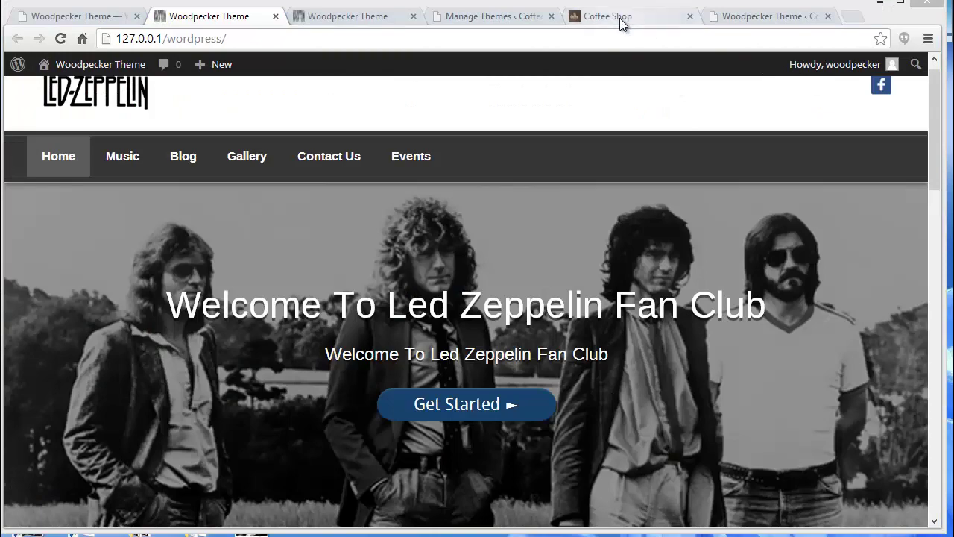
- Scroll through the Coffee Shop site's products and return to its HTML5 Template welcome banner
click(620, 20)
mouse_move(936, 287)
mouse_down()
mouse_move(924, 167)
mouse_move(929, 272)
mouse_up()
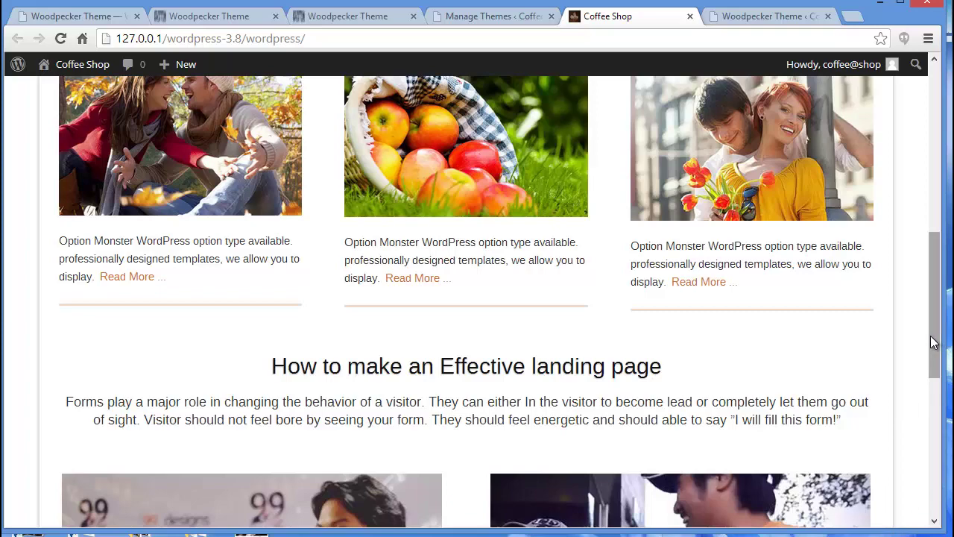
drag(935, 342, 939, 181)
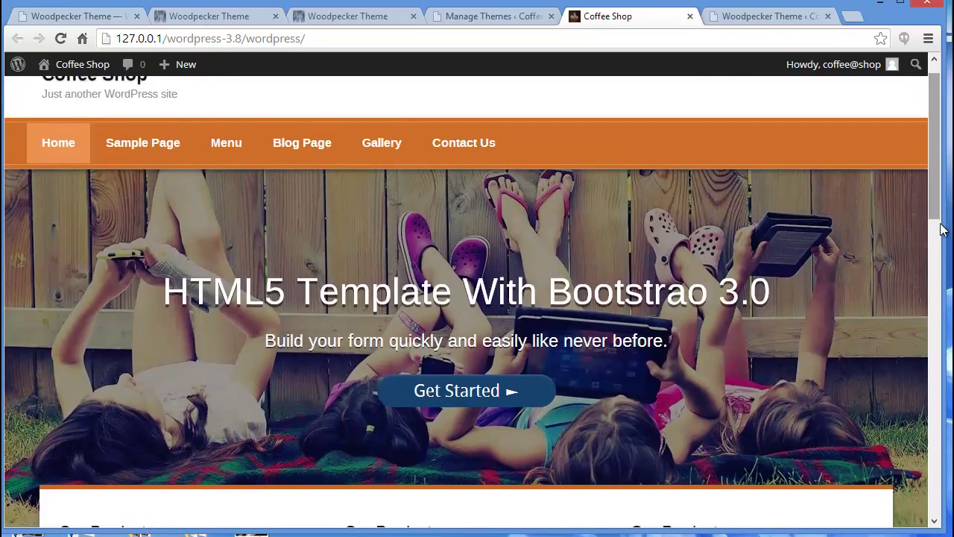